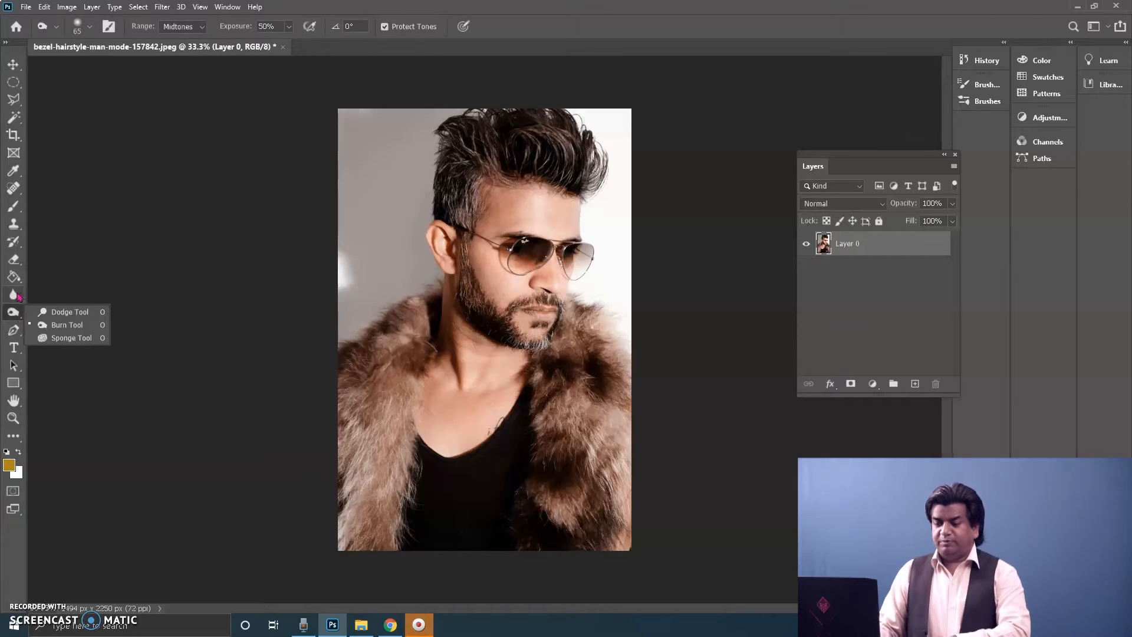
# - Activate the Blur tool and enlarge its brush to 175 px for retouching the man's face
pyautogui.click(14, 294)
pyautogui.click(71, 295)
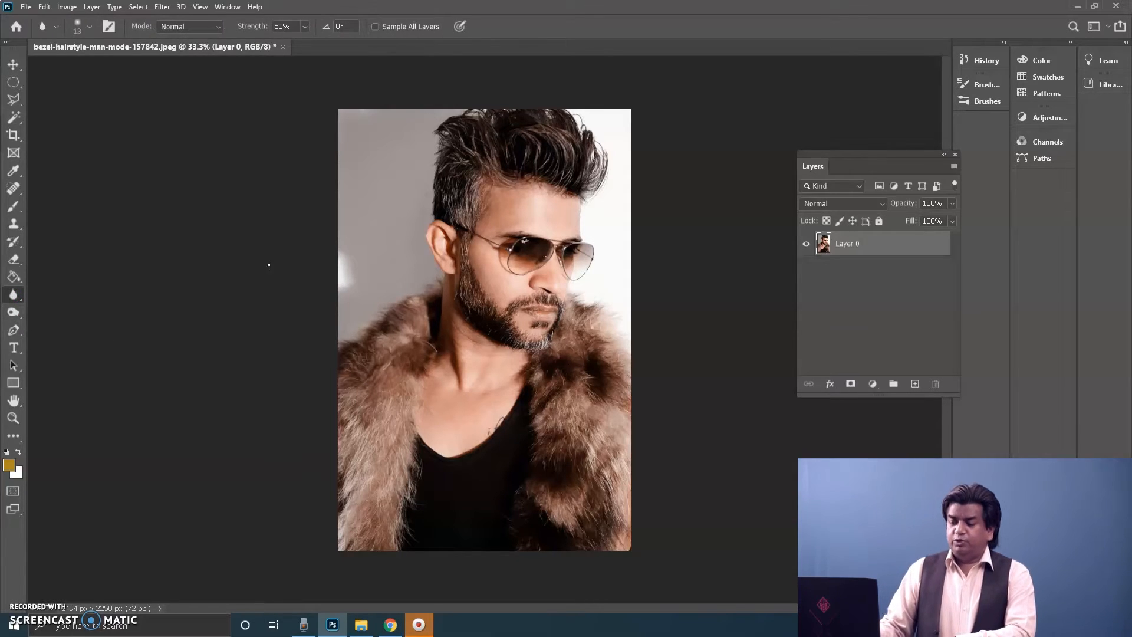
pyautogui.hotkey('ctrl', '+')
pyautogui.hotkey('ctrl', '+')
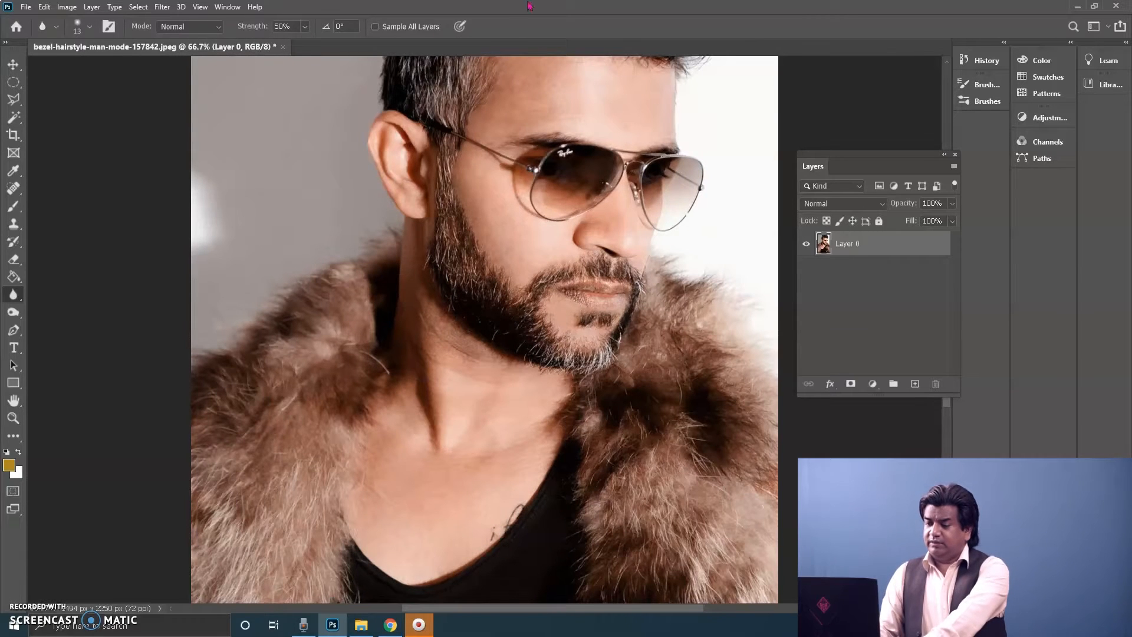
pyautogui.scroll(3, 475, 227)
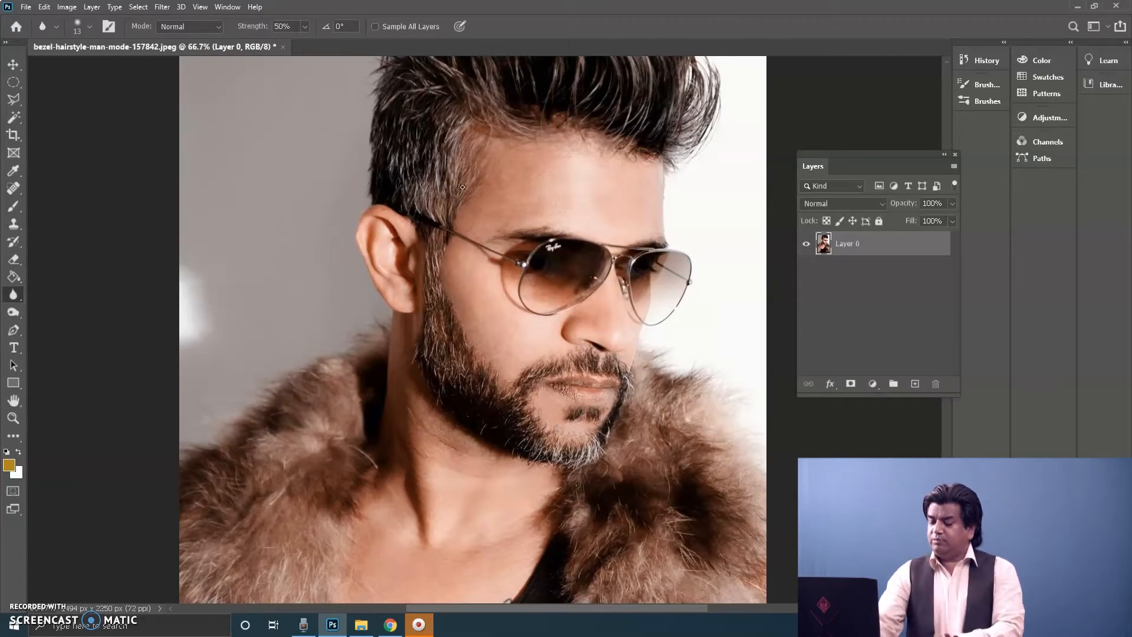
pyautogui.hotkey('ctrl', '+')
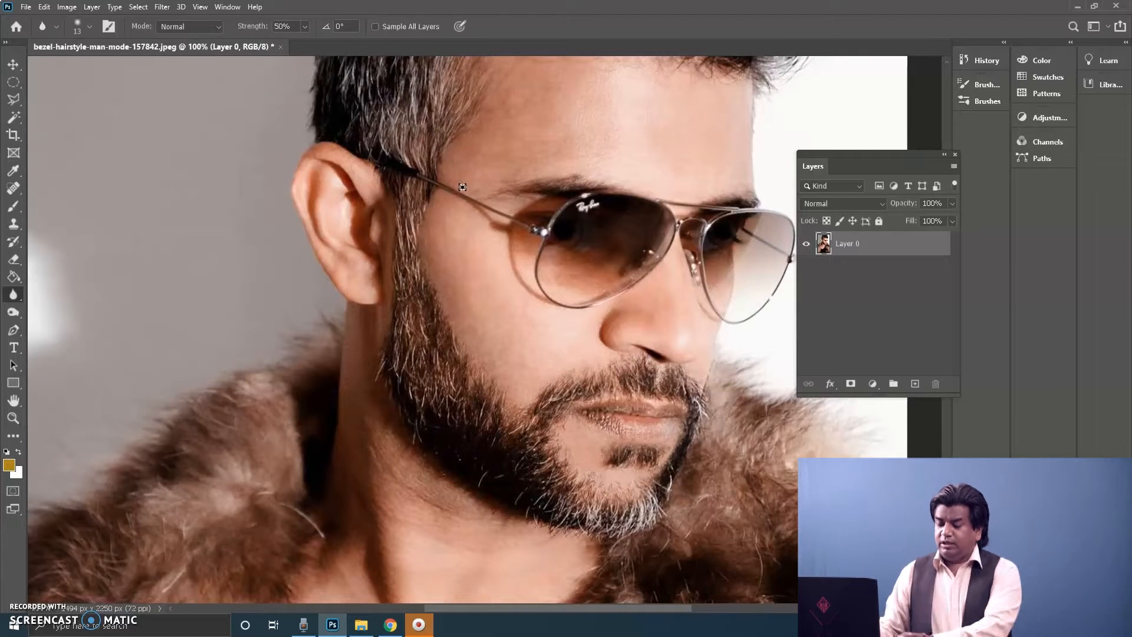
pyautogui.moveTo(209, 311); pyautogui.dragTo(221, 335)
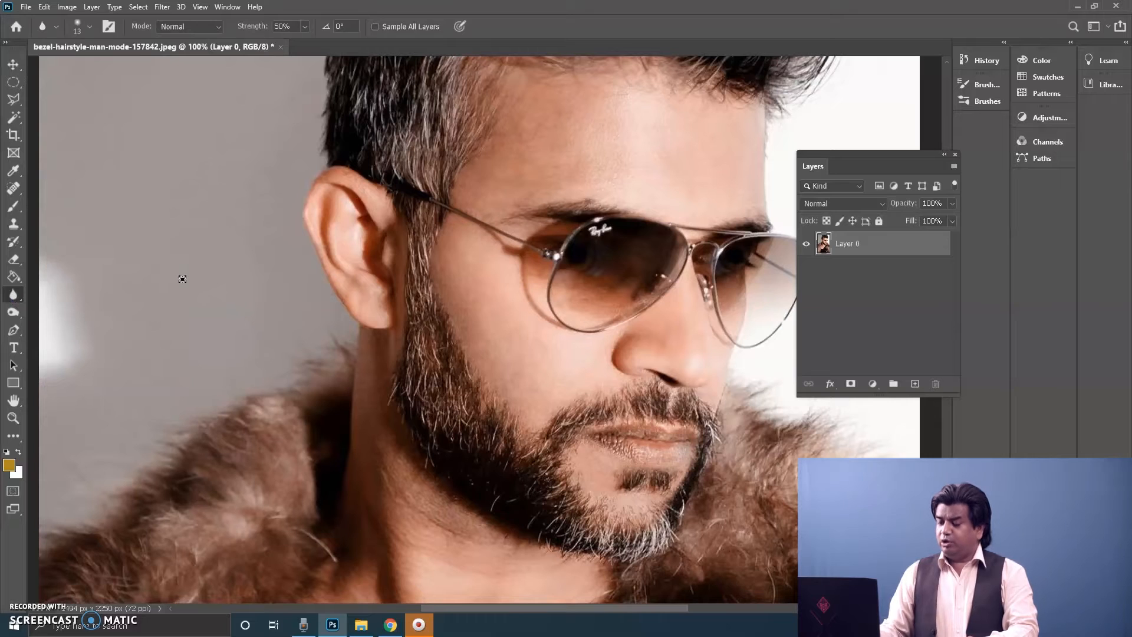
pyautogui.press(']')
pyautogui.press(']')
pyautogui.press(']')
pyautogui.press(']')
pyautogui.press(']')
pyautogui.press(']')
pyautogui.press(']')
pyautogui.press(']')
pyautogui.press(']')
pyautogui.press(']')
pyautogui.press(']')
pyautogui.press(']')
pyautogui.press(']')
pyautogui.press(']')
pyautogui.press(']')
pyautogui.press(']')
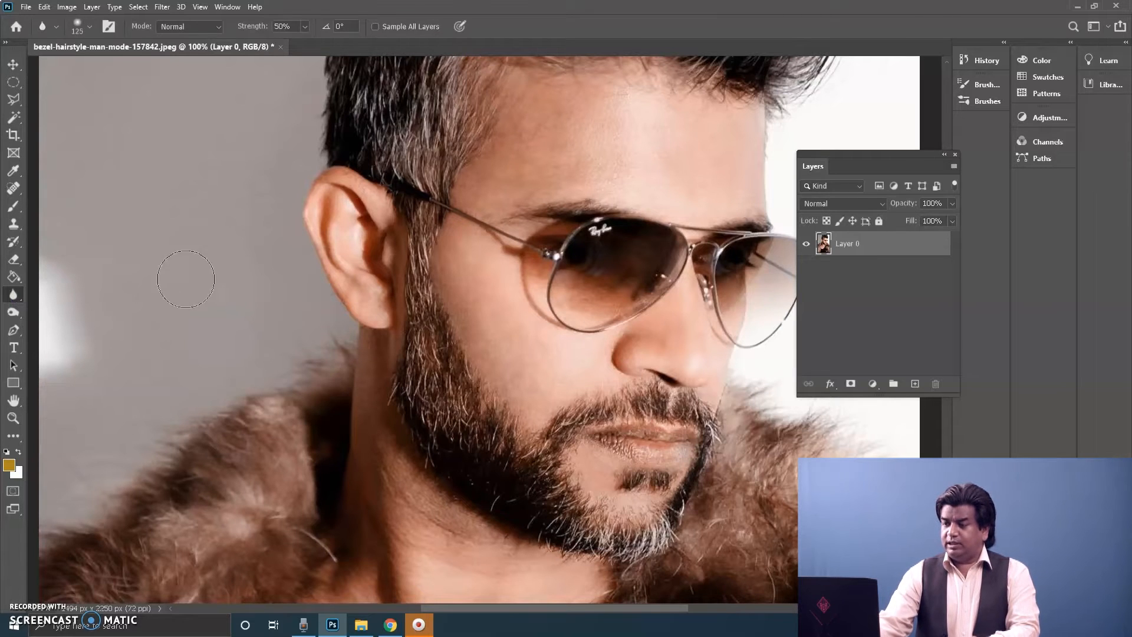
pyautogui.press(']')
pyautogui.press(']')
pyautogui.press('[')
pyautogui.press('[')
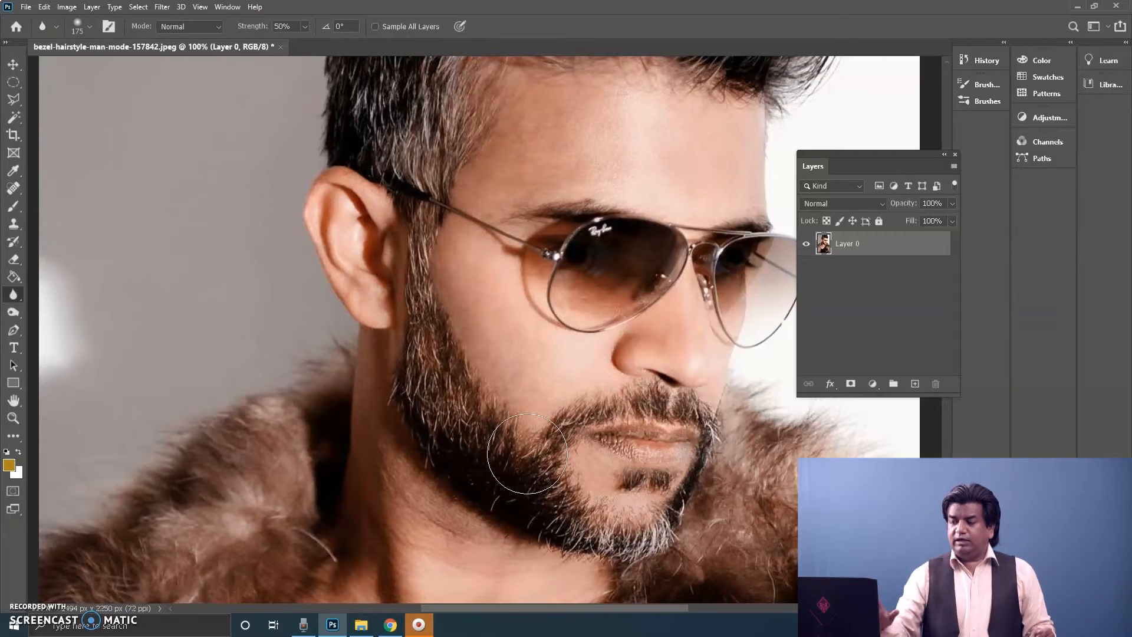
# - Try blurring the sideburn and beard along the jaw at 93% strength
pyautogui.click(304, 26)
pyautogui.moveTo(306, 41); pyautogui.dragTo(328, 49)
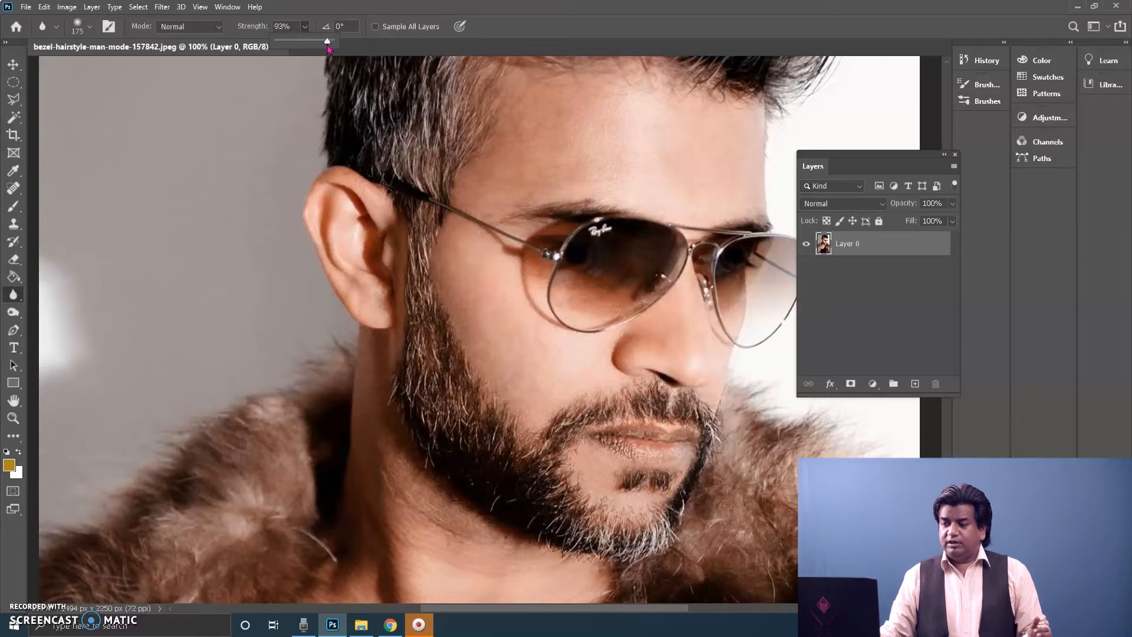
pyautogui.moveTo(423, 203)
pyautogui.mouseDown()
pyautogui.moveTo(419, 287)
pyautogui.moveTo(419, 184)
pyautogui.moveTo(417, 354)
pyautogui.moveTo(423, 236)
pyautogui.moveTo(450, 409)
pyautogui.moveTo(435, 397)
pyautogui.moveTo(440, 375)
pyautogui.moveTo(520, 527)
pyautogui.moveTo(492, 531)
pyautogui.moveTo(529, 539)
pyautogui.mouseUp()
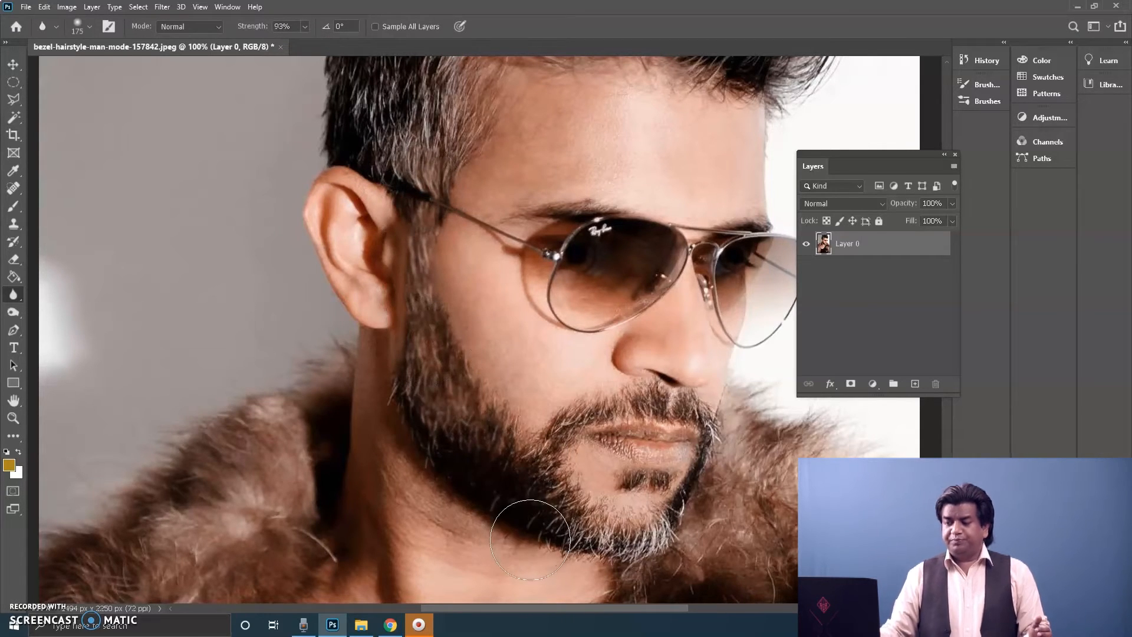
pyautogui.hotkey('ctrl', 'z')
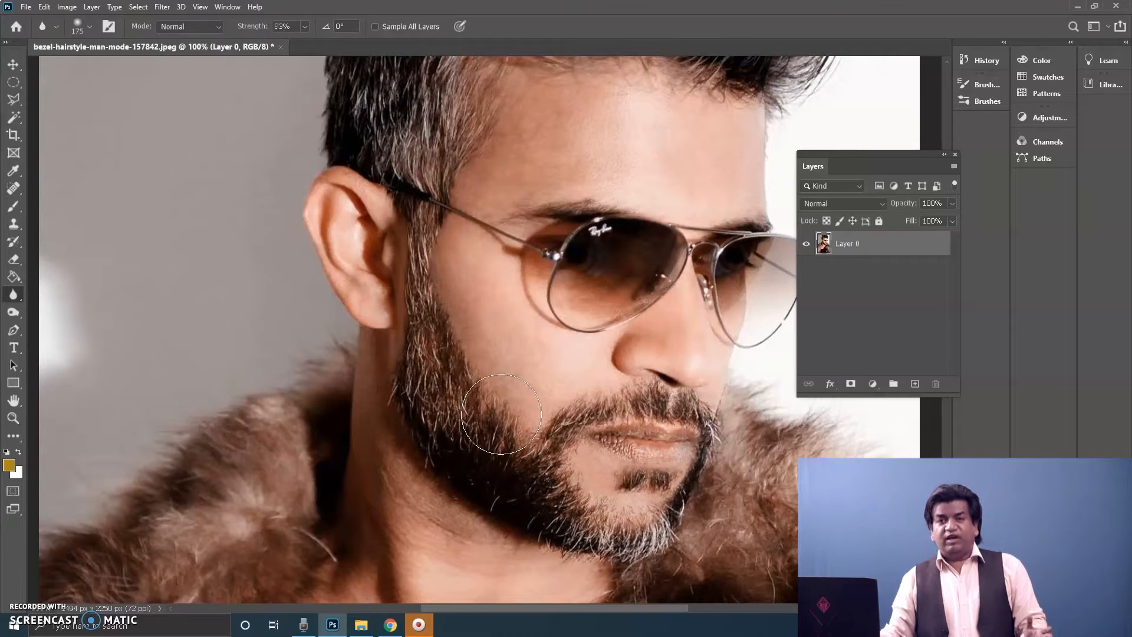
# - Set the Blur strength to 19% and soften the skin on the temple and cheek, reducing the brush to 125 px
pyautogui.click(305, 26)
pyautogui.moveTo(303, 40); pyautogui.dragTo(265, 51)
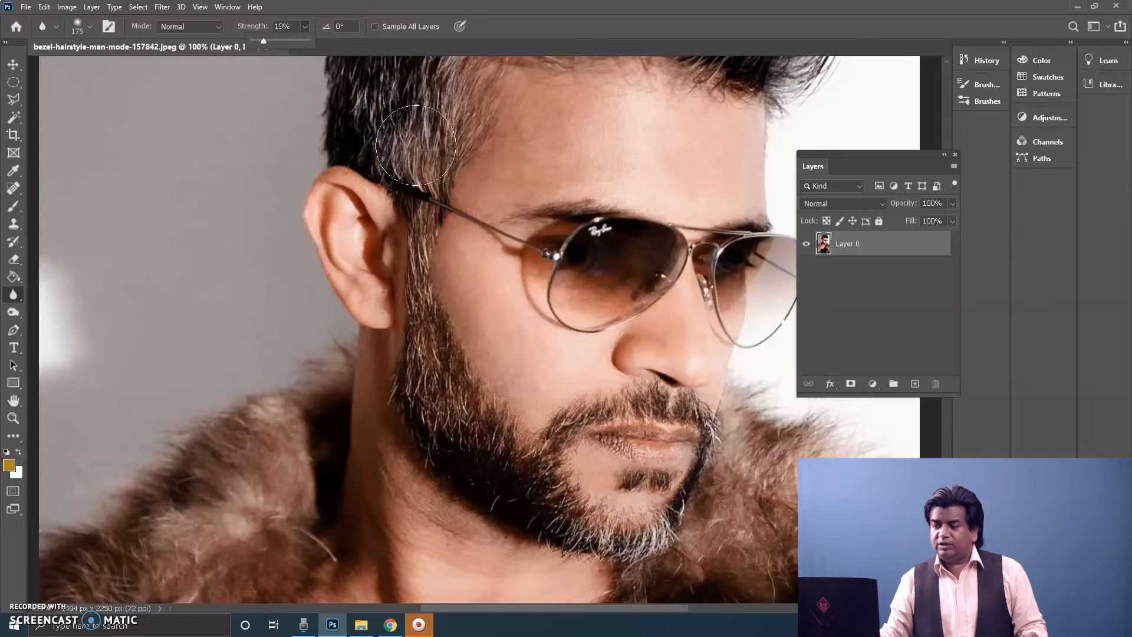
pyautogui.moveTo(454, 159)
pyautogui.mouseDown()
pyautogui.moveTo(447, 186)
pyautogui.moveTo(460, 185)
pyautogui.moveTo(458, 157)
pyautogui.moveTo(440, 140)
pyautogui.moveTo(456, 172)
pyautogui.moveTo(435, 231)
pyautogui.moveTo(444, 327)
pyautogui.moveTo(417, 390)
pyautogui.moveTo(493, 479)
pyautogui.moveTo(530, 501)
pyautogui.moveTo(449, 389)
pyautogui.mouseUp()
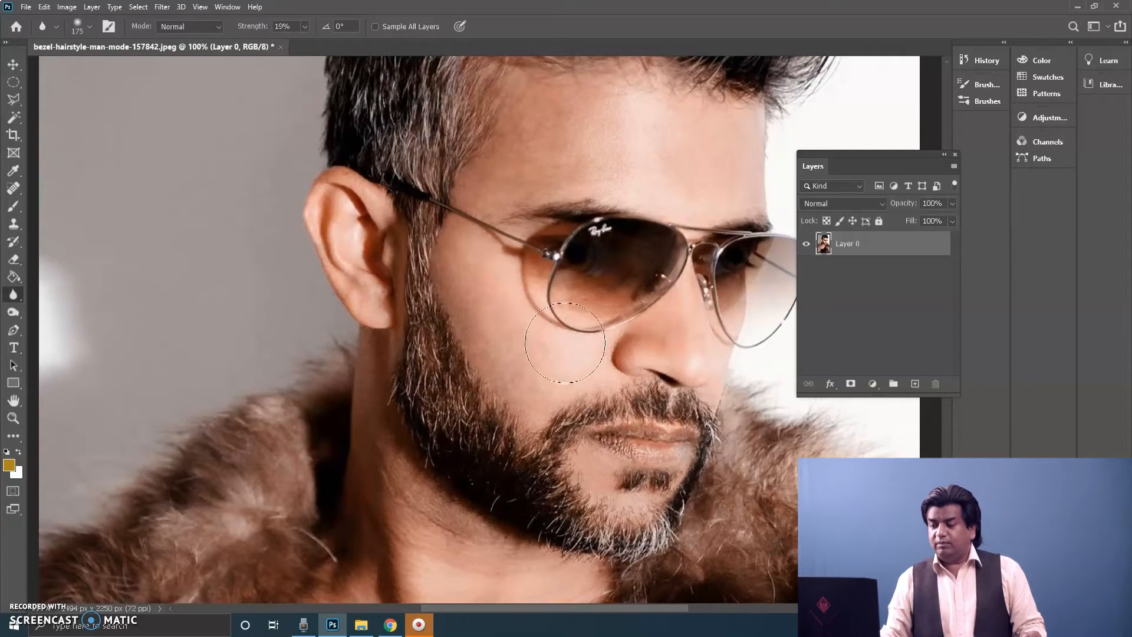
pyautogui.press('[')
pyautogui.press('[')
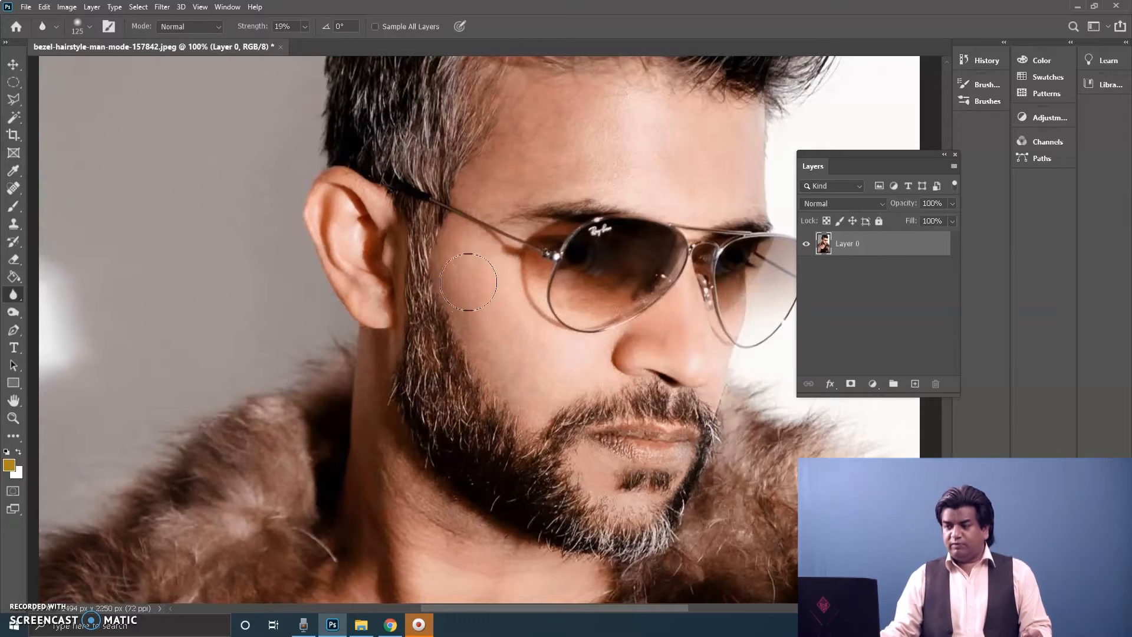
pyautogui.moveTo(467, 292)
pyautogui.mouseDown()
pyautogui.moveTo(471, 264)
pyautogui.moveTo(472, 291)
pyautogui.moveTo(466, 268)
pyautogui.moveTo(532, 380)
pyautogui.moveTo(501, 348)
pyautogui.moveTo(565, 349)
pyautogui.moveTo(574, 383)
pyautogui.moveTo(457, 277)
pyautogui.moveTo(525, 390)
pyautogui.moveTo(490, 347)
pyautogui.moveTo(544, 372)
pyautogui.moveTo(482, 274)
pyautogui.moveTo(481, 309)
pyautogui.moveTo(528, 373)
pyautogui.moveTo(553, 373)
pyautogui.moveTo(500, 353)
pyautogui.moveTo(544, 406)
pyautogui.moveTo(488, 299)
pyautogui.moveTo(555, 373)
pyautogui.moveTo(471, 247)
pyautogui.moveTo(474, 320)
pyautogui.moveTo(536, 377)
pyautogui.moveTo(467, 266)
pyautogui.moveTo(509, 329)
pyautogui.moveTo(513, 306)
pyautogui.moveTo(457, 256)
pyautogui.mouseUp()
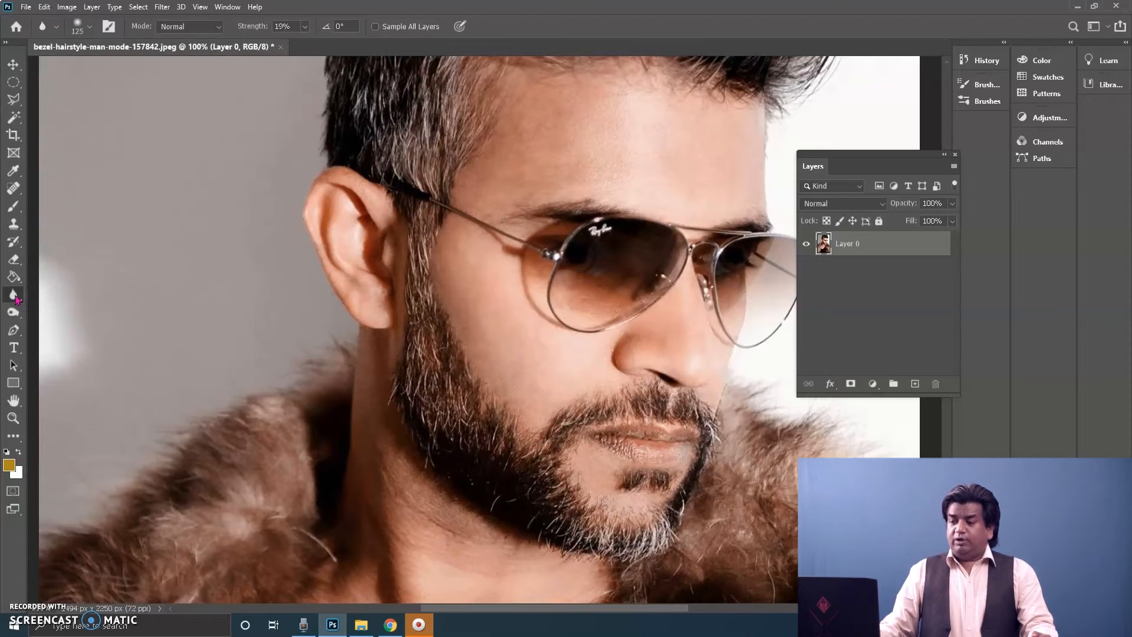
# - Activate the Sharpen tool and enlarge its brush to 50 px
pyautogui.rightClick(16, 299)
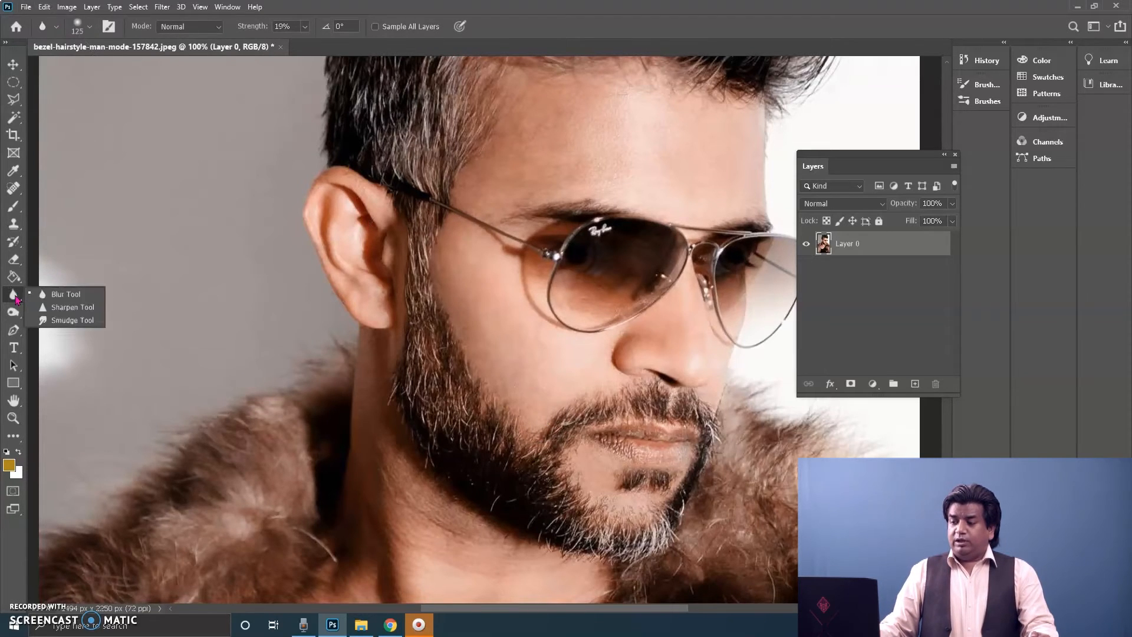
pyautogui.click(75, 310)
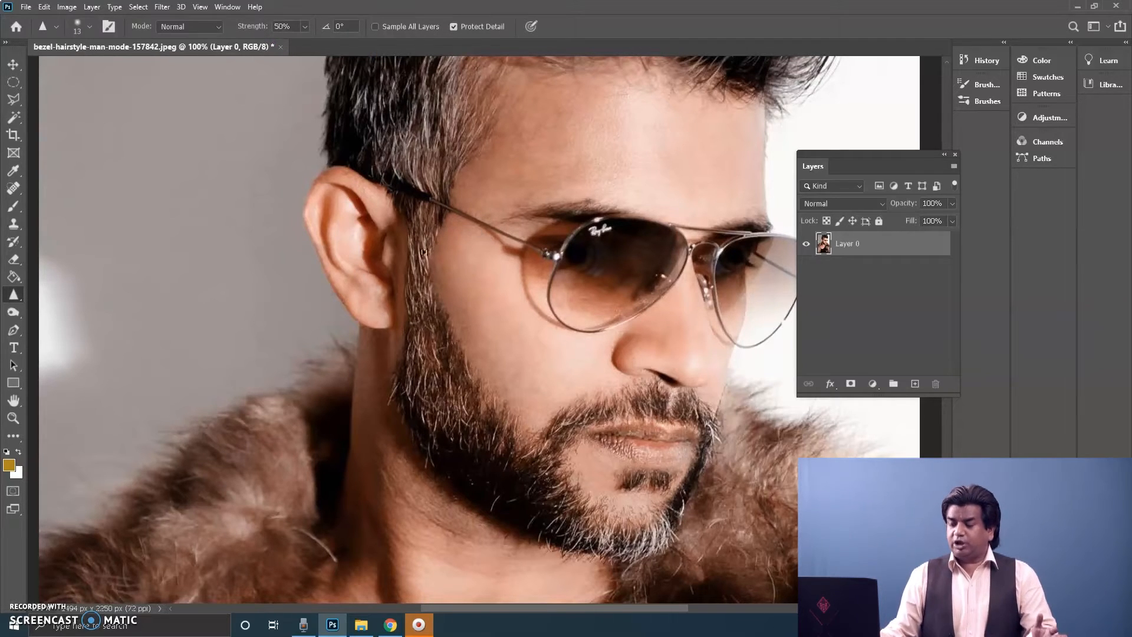
pyautogui.press(']')
pyautogui.press(']')
pyautogui.press(']')
pyautogui.press(']')
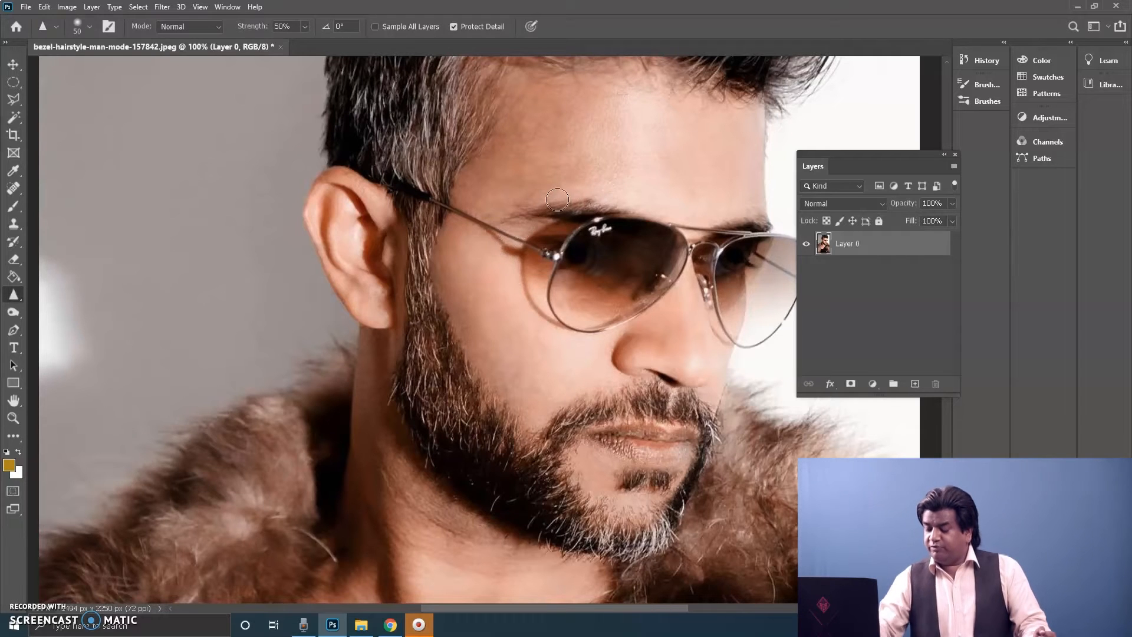
# - Try sharpening the eyebrow above the sunglasses with repeated strokes at 50% strength
pyautogui.hotkey('ctrl', '+')
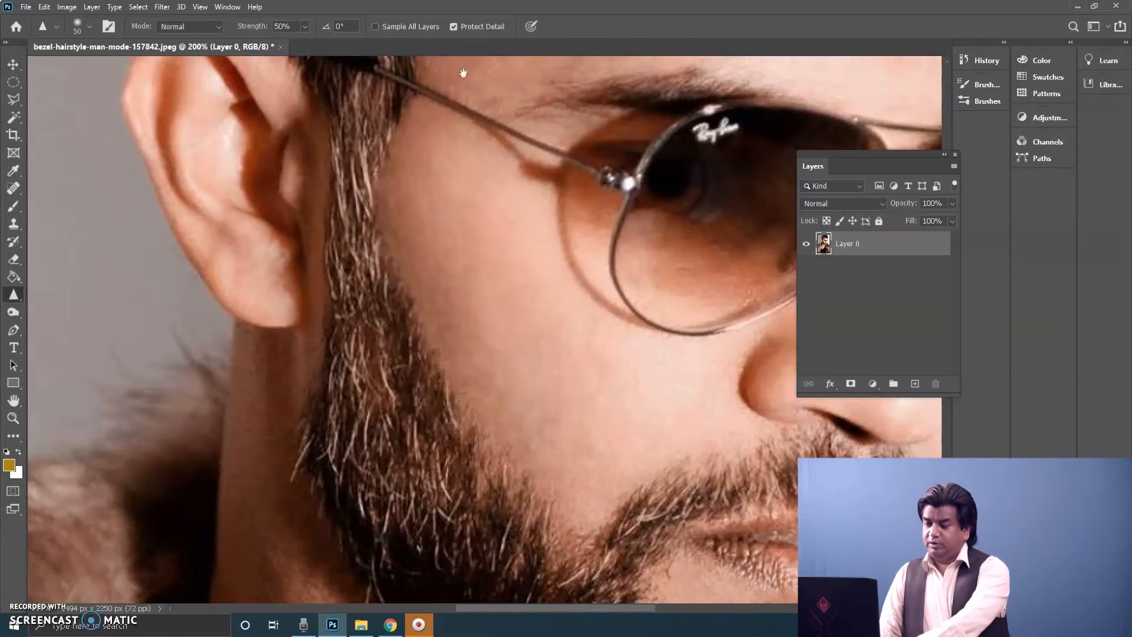
pyautogui.moveTo(463, 72); pyautogui.dragTo(461, 278)
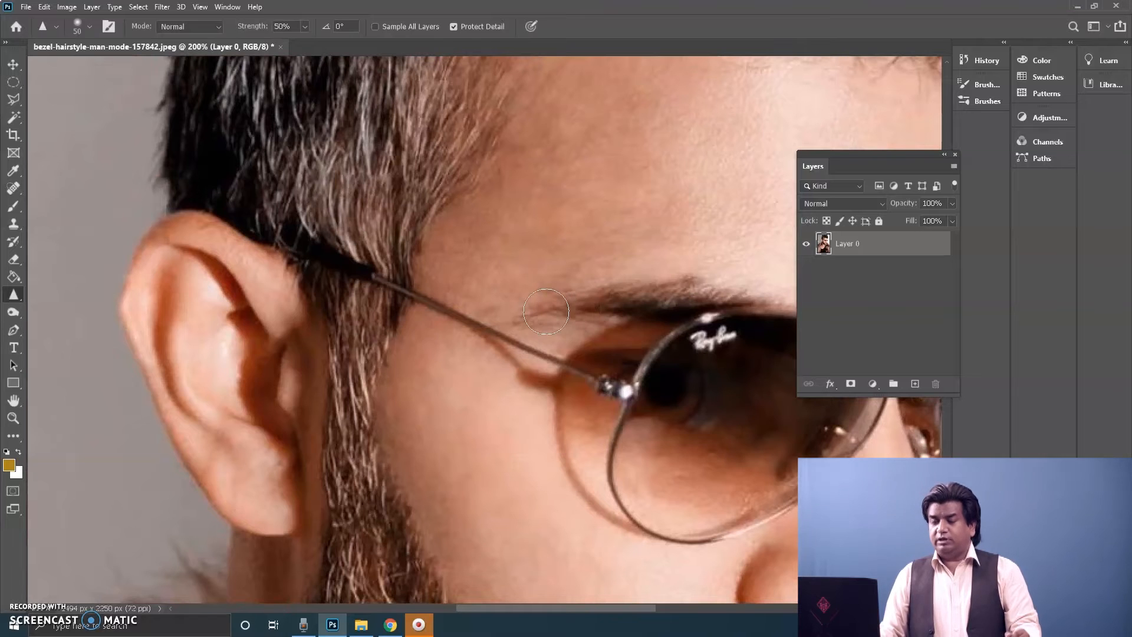
pyautogui.moveTo(646, 298)
pyautogui.mouseDown()
pyautogui.moveTo(589, 306)
pyautogui.moveTo(715, 293)
pyautogui.mouseUp()
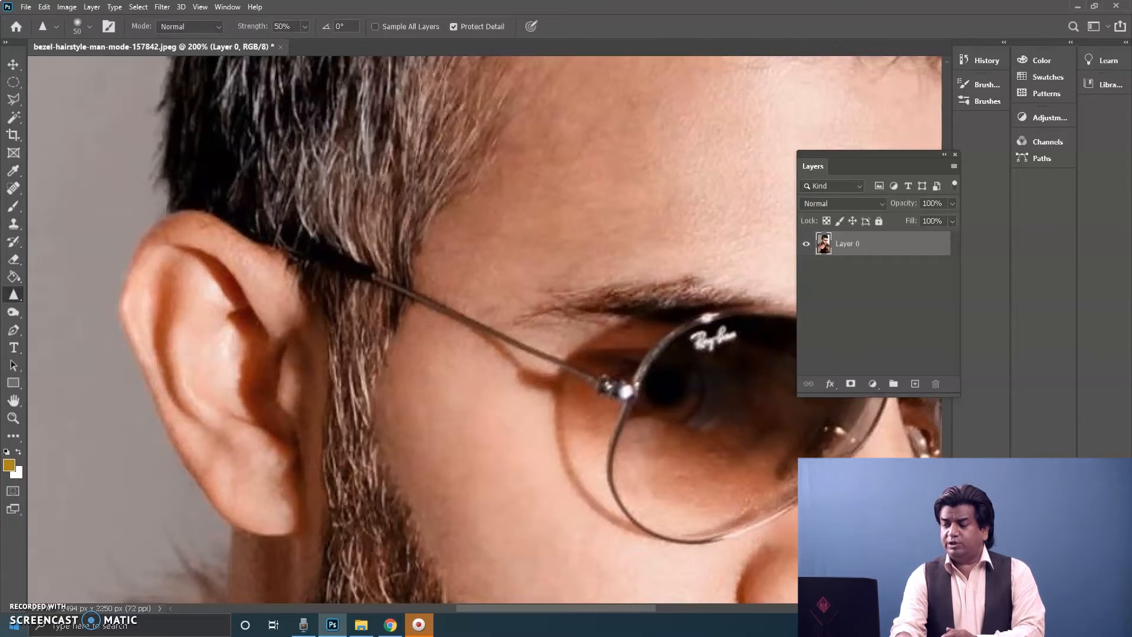
pyautogui.hotkey('ctrl', 'z')
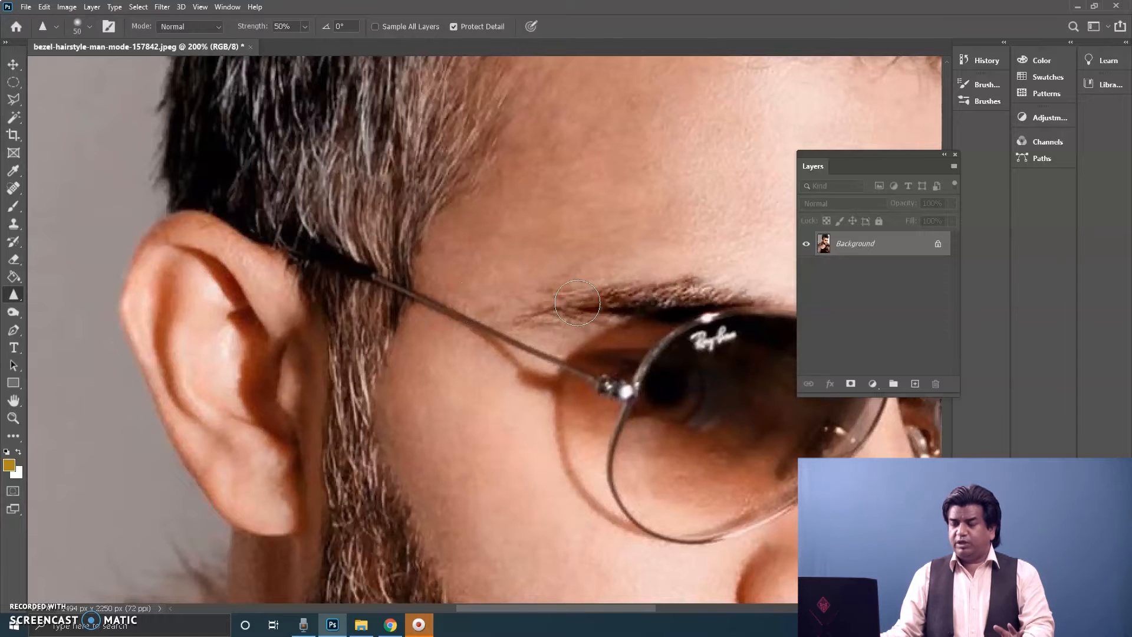
pyautogui.moveTo(566, 312)
pyautogui.mouseDown()
pyautogui.moveTo(669, 304)
pyautogui.moveTo(566, 307)
pyautogui.moveTo(706, 277)
pyautogui.moveTo(560, 310)
pyautogui.moveTo(631, 312)
pyautogui.moveTo(542, 324)
pyautogui.moveTo(687, 318)
pyautogui.moveTo(631, 331)
pyautogui.mouseUp()
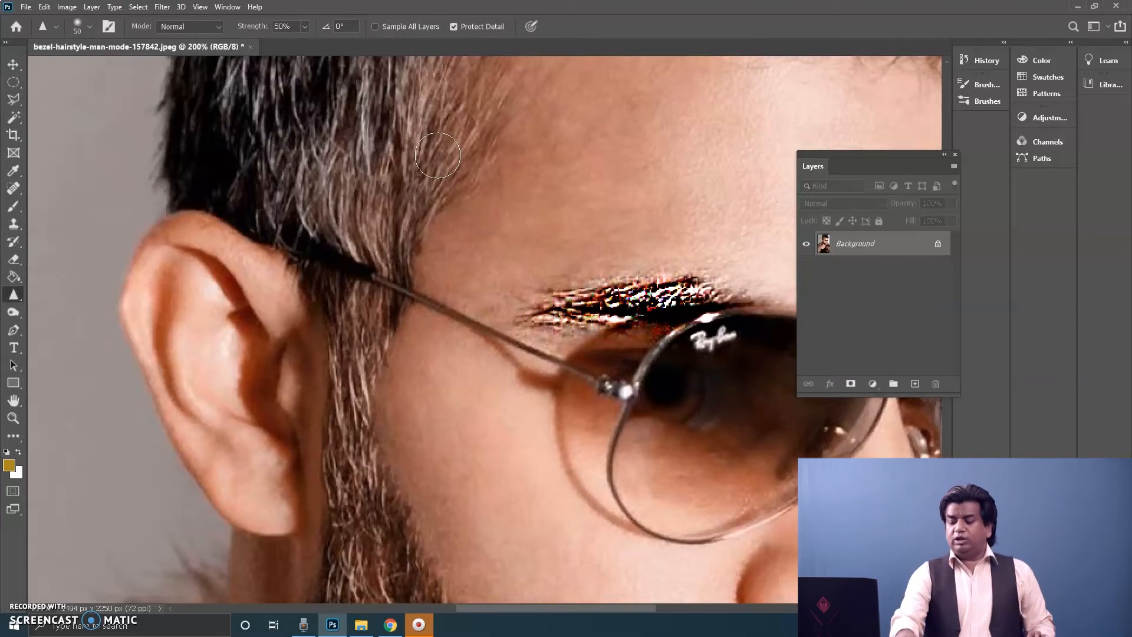
pyautogui.hotkey('ctrl', 'z')
pyautogui.hotkey('ctrl', 'z')
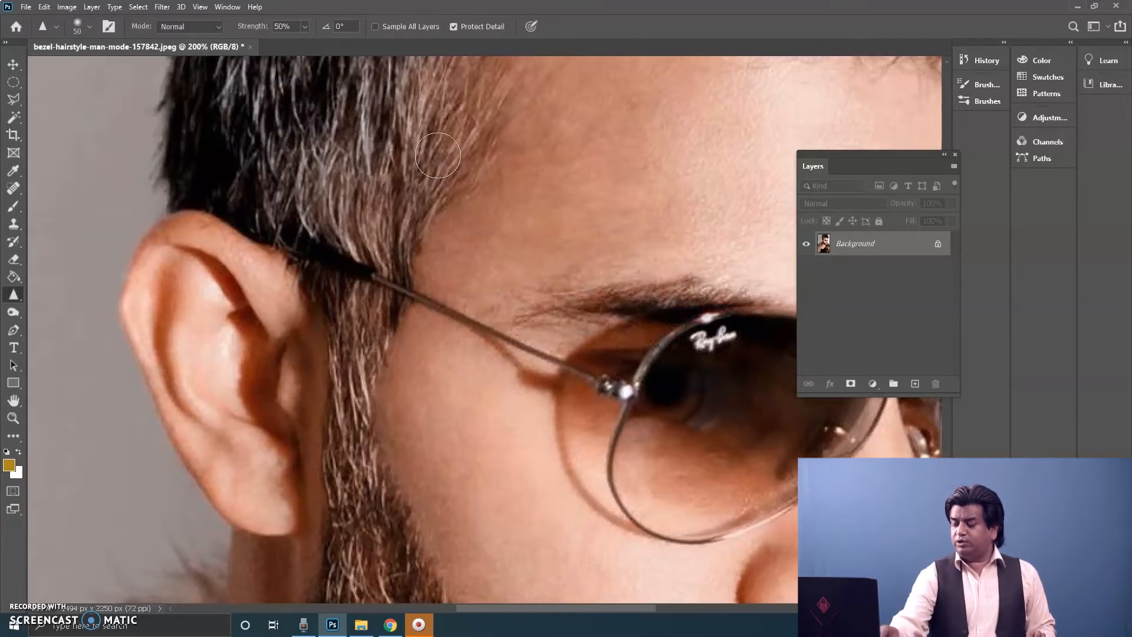
# - Enlarge the Sharpen brush to 800 px to cover the whole head
pyautogui.hotkey('ctrl', '-')
pyautogui.hotkey('ctrl', '-')
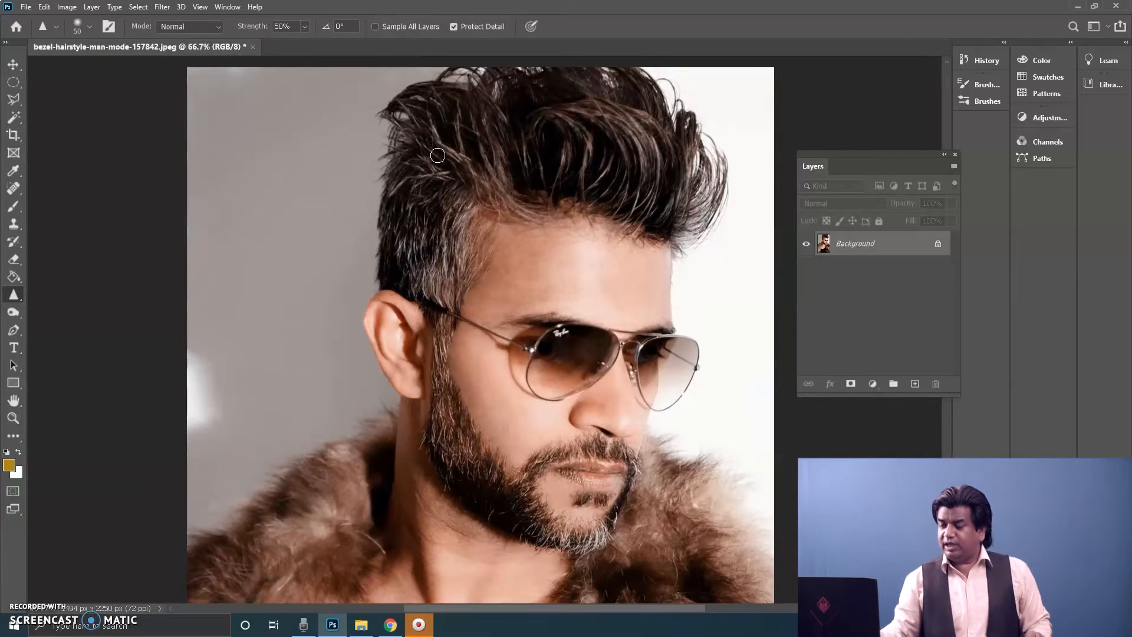
pyautogui.press(']')
pyautogui.press(']')
pyautogui.press(']')
pyautogui.press(']')
pyautogui.press(']')
pyautogui.press(']')
pyautogui.press(']')
pyautogui.press(']')
pyautogui.press(']')
pyautogui.press(']')
pyautogui.press(']')
pyautogui.press(']')
pyautogui.press(']')
pyautogui.press(']')
pyautogui.press(']')
pyautogui.press(']')
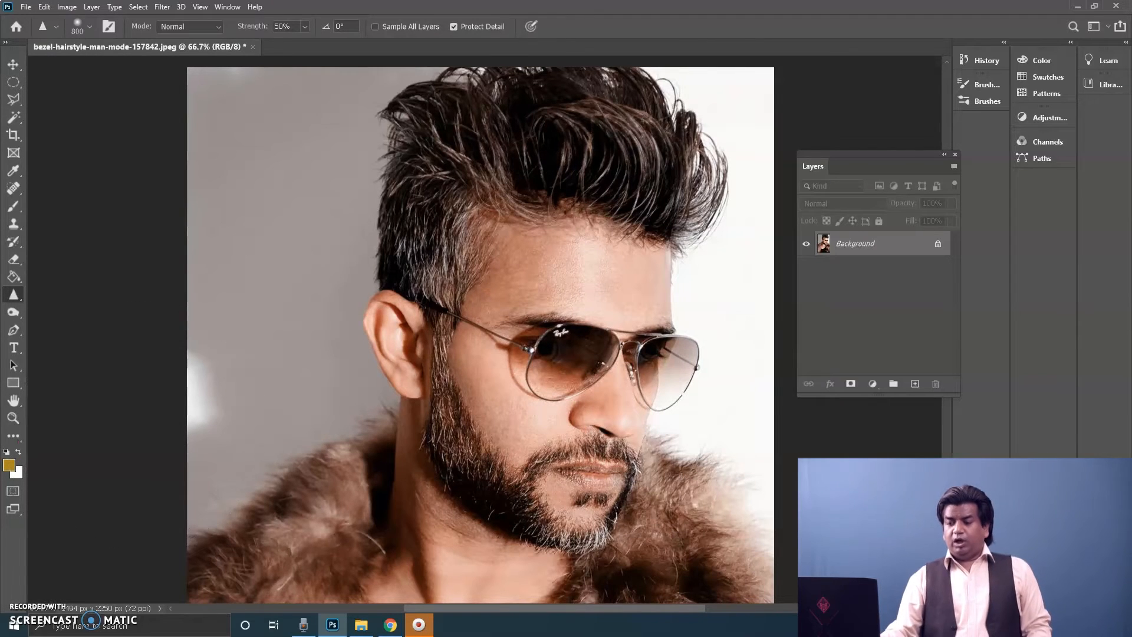
# - Activate the Smudge tool and pull the hair at the back of the head outward at 50% strength
pyautogui.rightClick(15, 299)
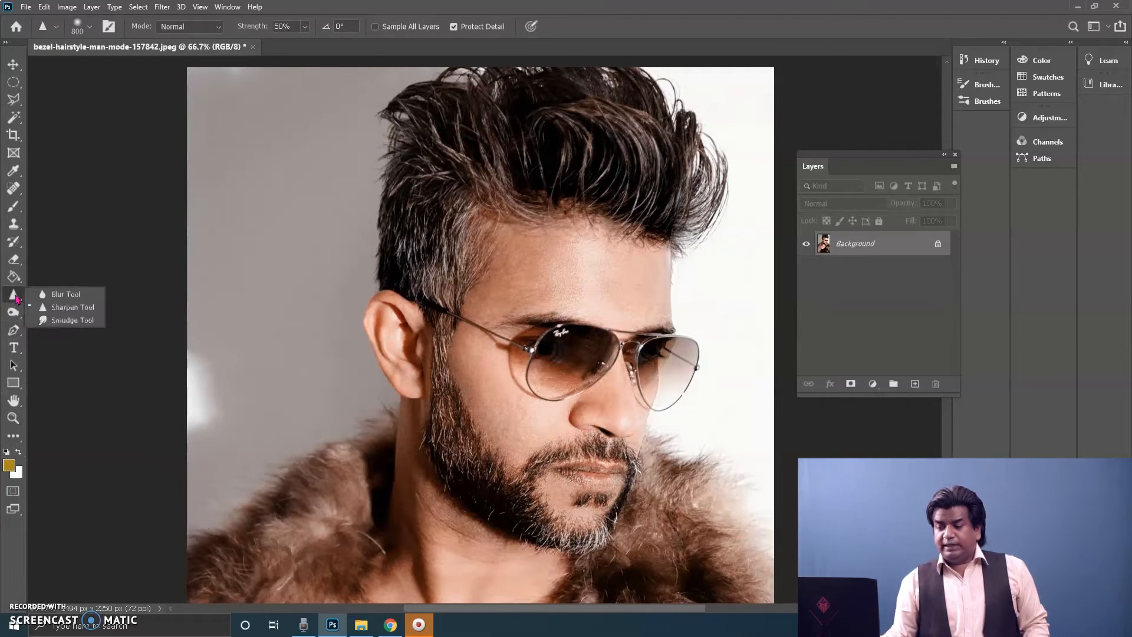
pyautogui.click(64, 321)
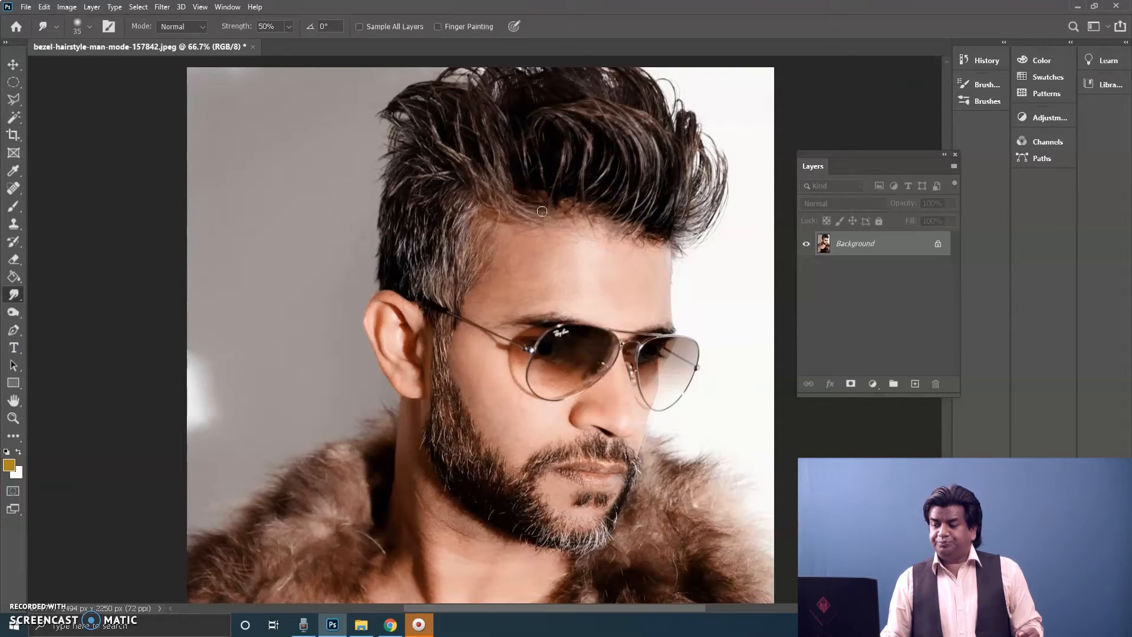
pyautogui.moveTo(391, 213)
pyautogui.mouseDown()
pyautogui.moveTo(336, 251)
pyautogui.moveTo(411, 223)
pyautogui.moveTo(336, 262)
pyautogui.moveTo(406, 213)
pyautogui.moveTo(361, 234)
pyautogui.mouseUp()
pyautogui.moveTo(395, 192)
pyautogui.mouseDown()
pyautogui.moveTo(311, 277)
pyautogui.moveTo(386, 227)
pyautogui.moveTo(336, 284)
pyautogui.moveTo(376, 263)
pyautogui.moveTo(346, 300)
pyautogui.moveTo(365, 290)
pyautogui.moveTo(365, 301)
pyautogui.moveTo(370, 281)
pyautogui.moveTo(345, 290)
pyautogui.mouseUp()
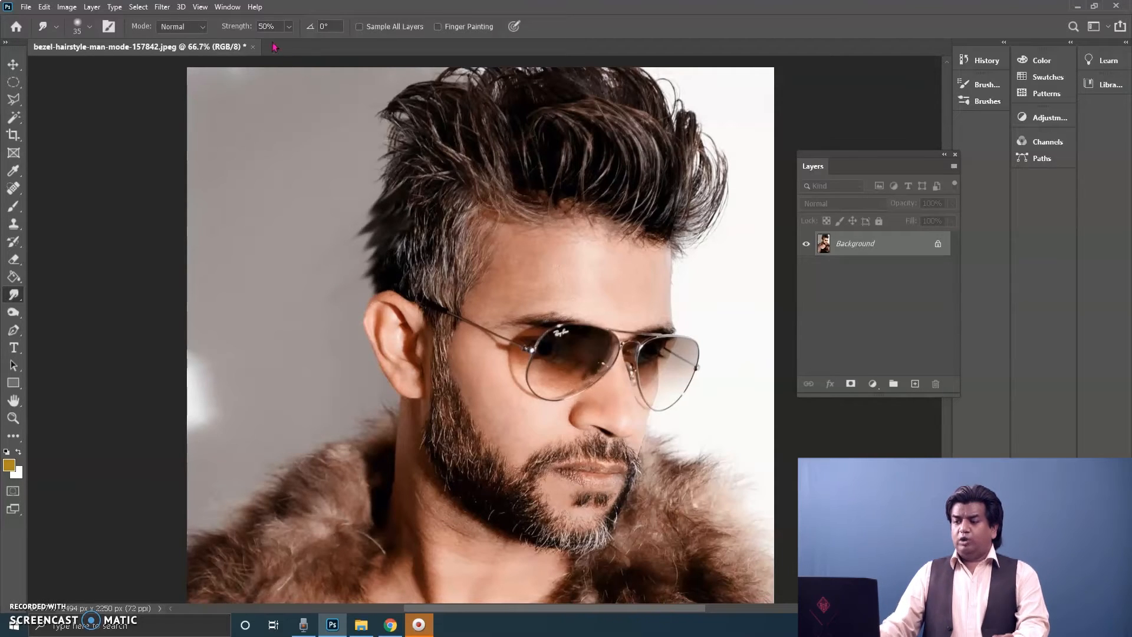
# - Try pulling longer strands out of the back hair with the Smudge strength at 85%
pyautogui.click(287, 27)
pyautogui.moveTo(287, 41); pyautogui.dragTo(308, 42)
pyautogui.moveTo(382, 203); pyautogui.dragTo(331, 282)
pyautogui.moveTo(383, 226); pyautogui.dragTo(334, 307)
# - Reduce the Smudge strength to 15% and try it on the edge of the back hair
pyautogui.click(287, 27)
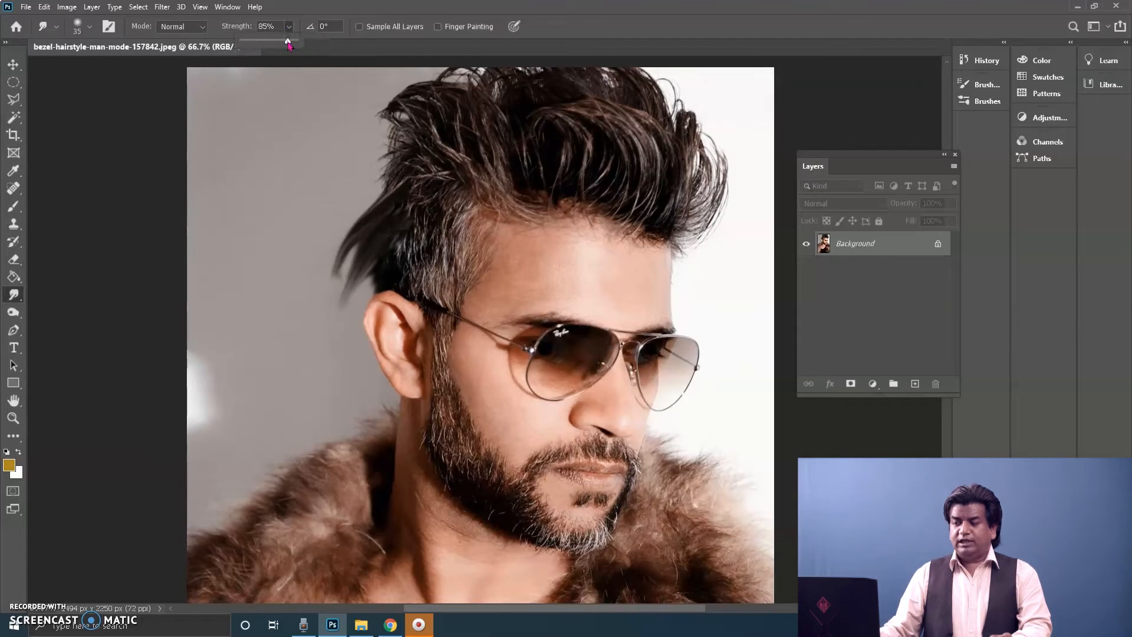
pyautogui.moveTo(264, 44); pyautogui.dragTo(251, 43)
pyautogui.click(393, 189)
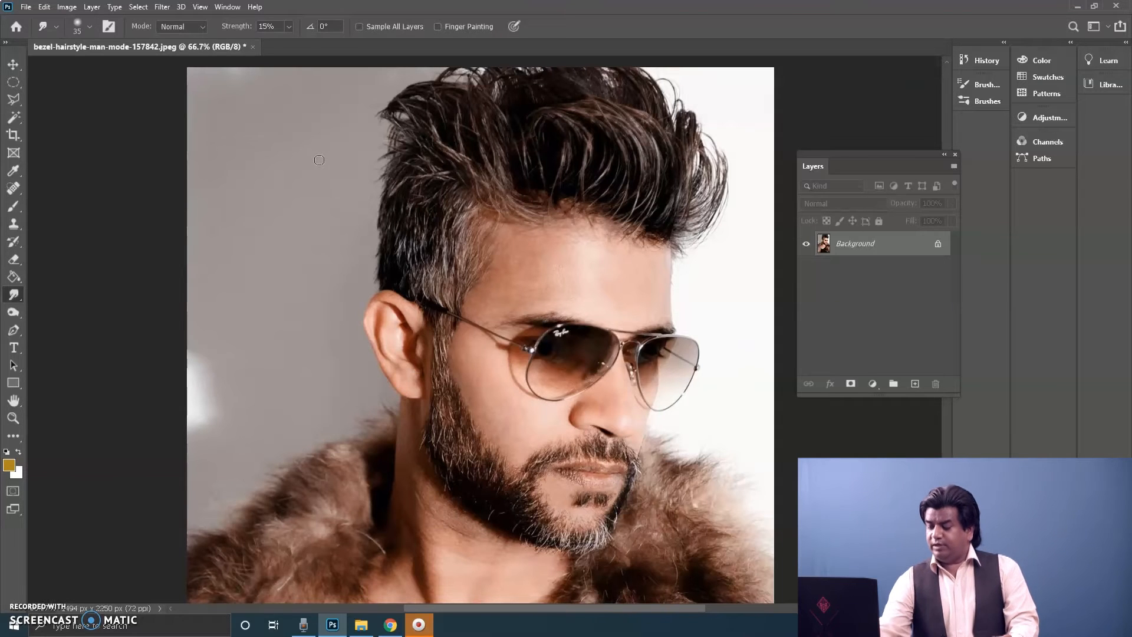
# - Set the Smudge strength to 51% and smudge the stray hairs along the forehead hairline
pyautogui.hotkey('ctrl', '+')
pyautogui.hotkey('ctrl', '+')
pyautogui.hotkey('ctrl', '+')
pyautogui.hotkey('ctrl', '+')
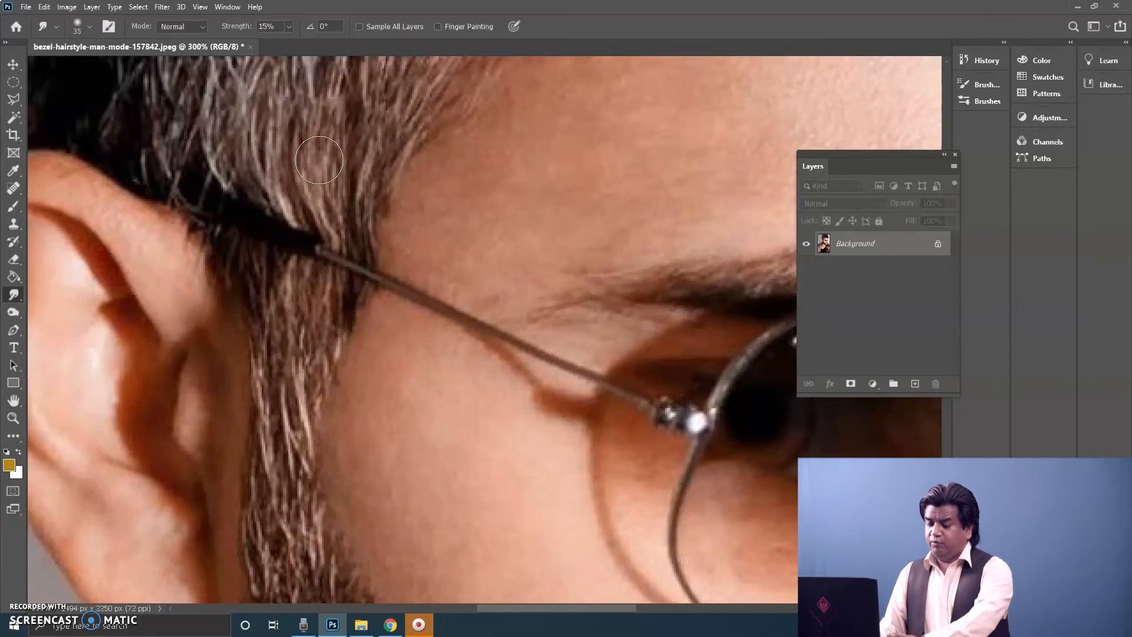
pyautogui.moveTo(642, 377); pyautogui.dragTo(389, 536)
pyautogui.moveTo(507, 268); pyautogui.dragTo(339, 208)
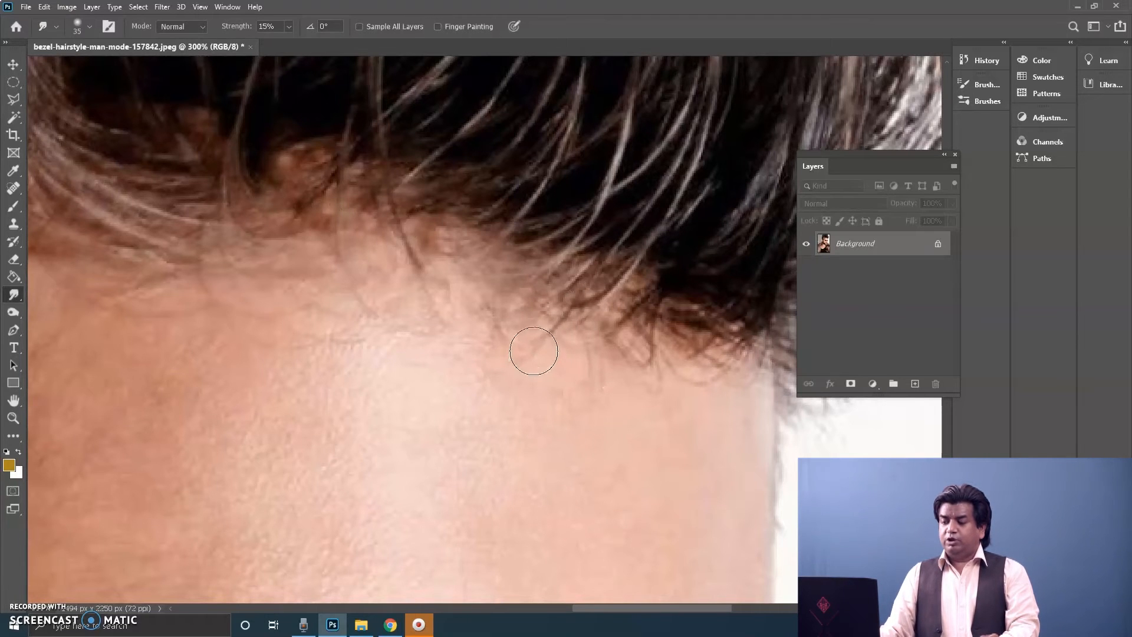
pyautogui.click(289, 26)
pyautogui.moveTo(287, 41); pyautogui.dragTo(308, 41)
pyautogui.click(519, 340)
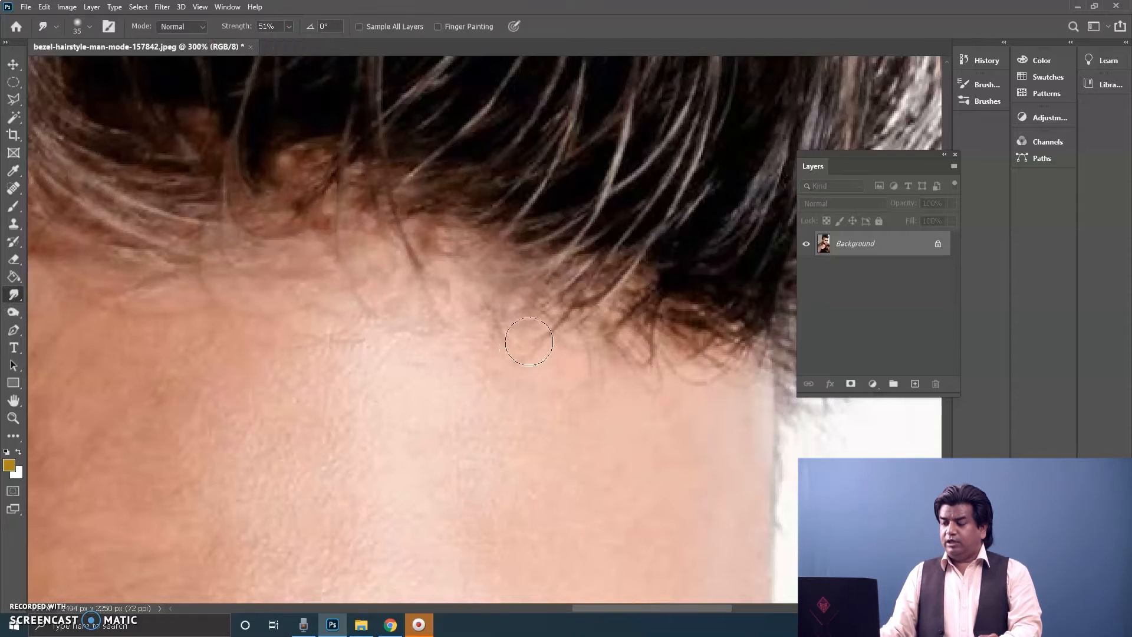
pyautogui.moveTo(538, 343)
pyautogui.mouseDown()
pyautogui.moveTo(569, 306)
pyautogui.moveTo(523, 285)
pyautogui.moveTo(533, 272)
pyautogui.moveTo(445, 255)
pyautogui.moveTo(423, 235)
pyautogui.moveTo(417, 264)
pyautogui.moveTo(402, 237)
pyautogui.moveTo(376, 268)
pyautogui.moveTo(373, 223)
pyautogui.moveTo(346, 261)
pyautogui.moveTo(330, 230)
pyautogui.moveTo(258, 241)
pyautogui.moveTo(243, 208)
pyautogui.moveTo(204, 259)
pyautogui.moveTo(193, 227)
pyautogui.mouseUp()
pyautogui.moveTo(598, 312)
pyautogui.mouseDown()
pyautogui.moveTo(592, 295)
pyautogui.moveTo(622, 344)
pyautogui.moveTo(654, 355)
pyautogui.mouseUp()
pyautogui.hotkey('ctrl', '-')
pyautogui.hotkey('ctrl', '-')
pyautogui.hotkey('ctrl', '-')
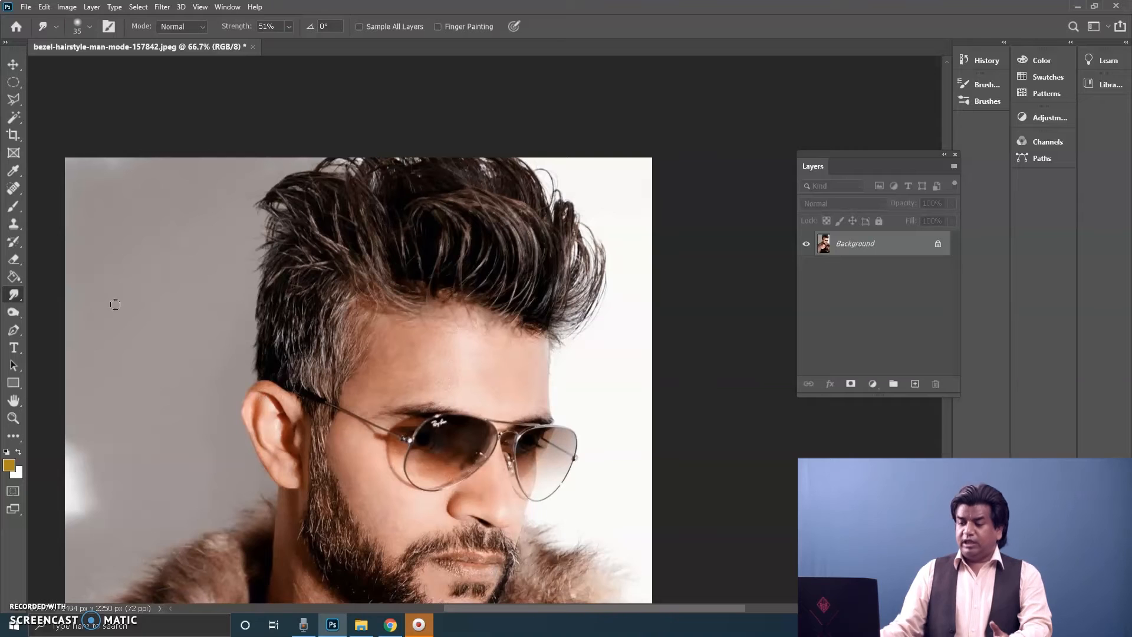
pyautogui.rightClick(17, 300)
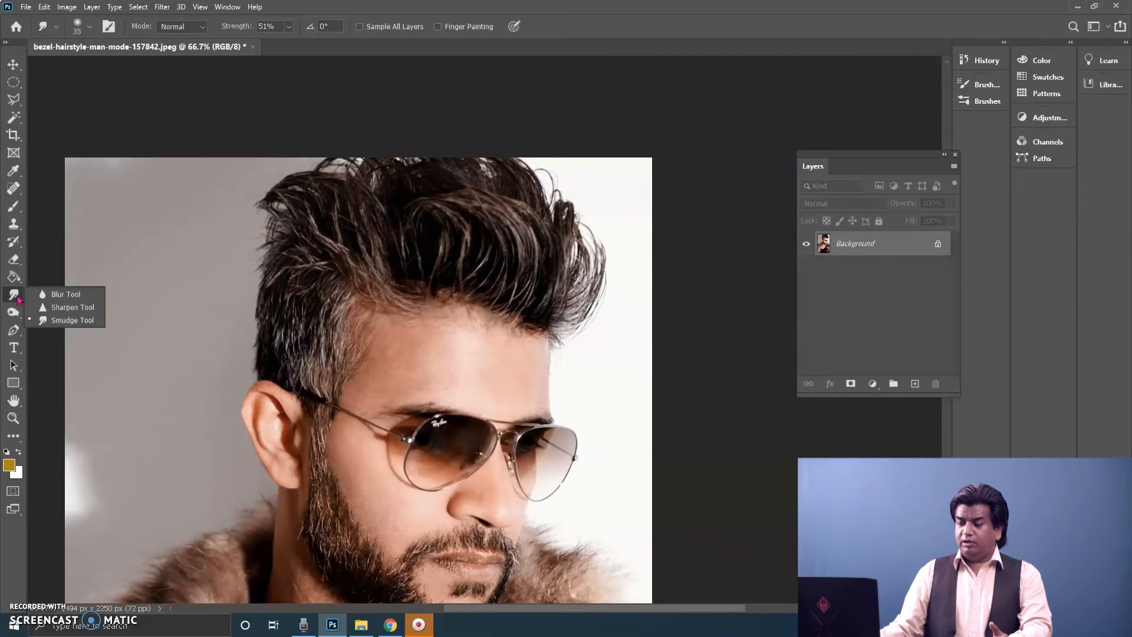
pyautogui.click(53, 320)
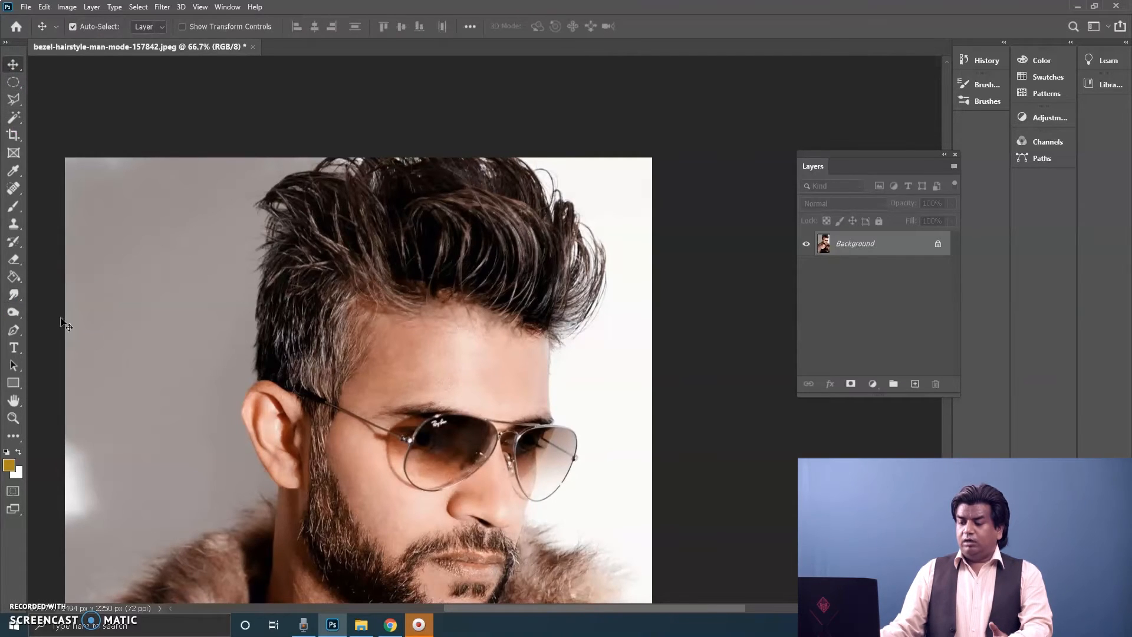
# - Activate the Dodge tool for lightening areas of the portrait
pyautogui.click(9, 312)
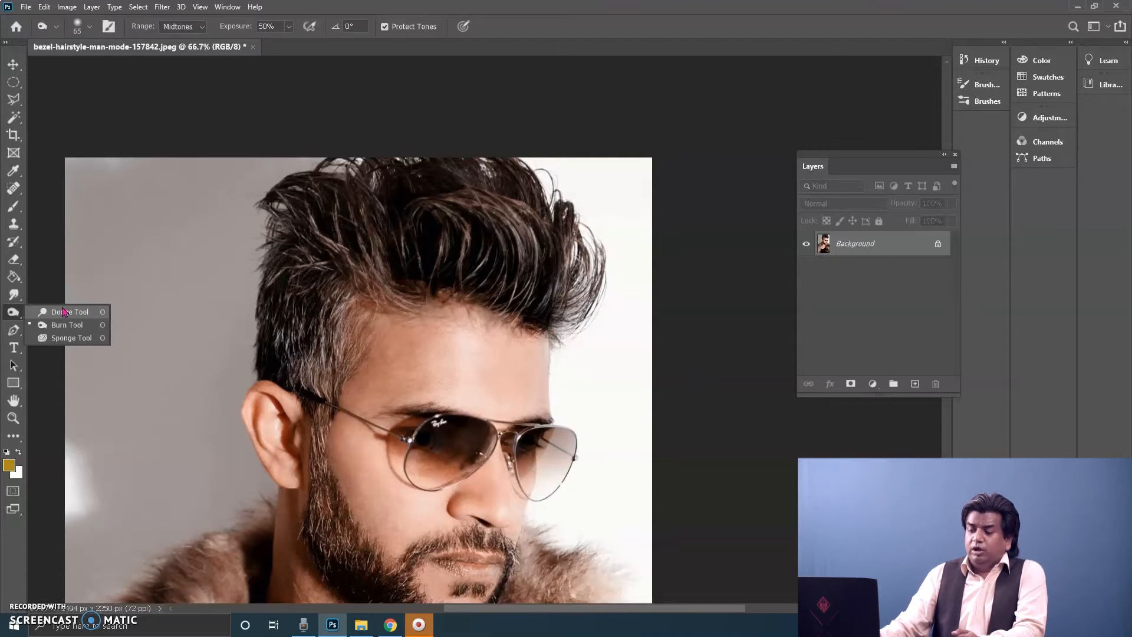
pyautogui.click(70, 311)
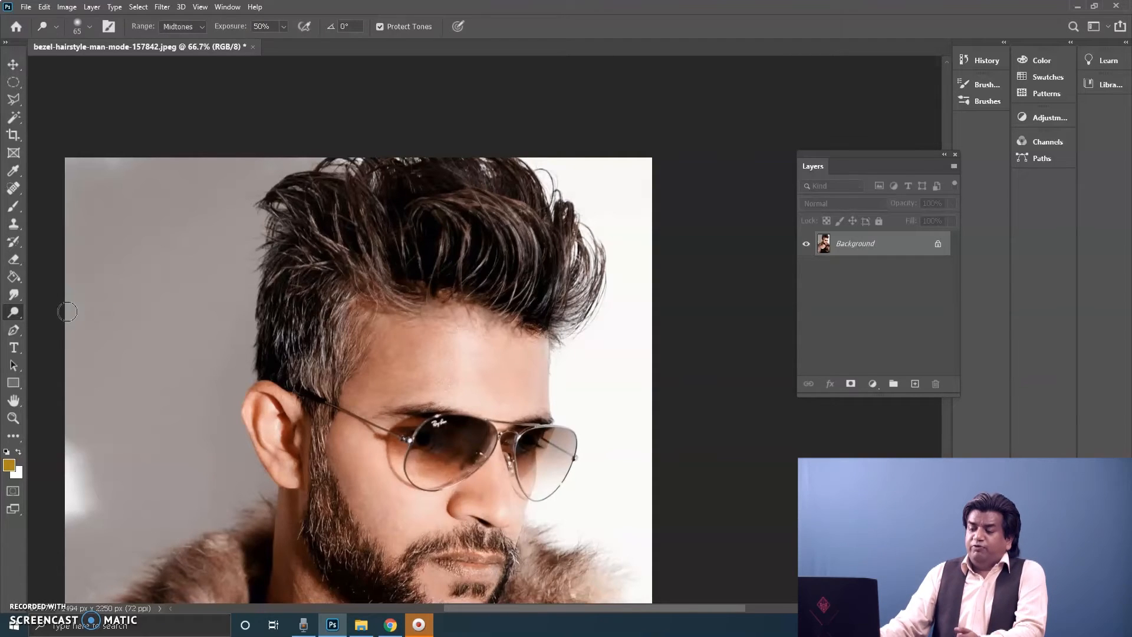
pyautogui.click(13, 400)
pyautogui.moveTo(272, 353); pyautogui.dragTo(335, 271)
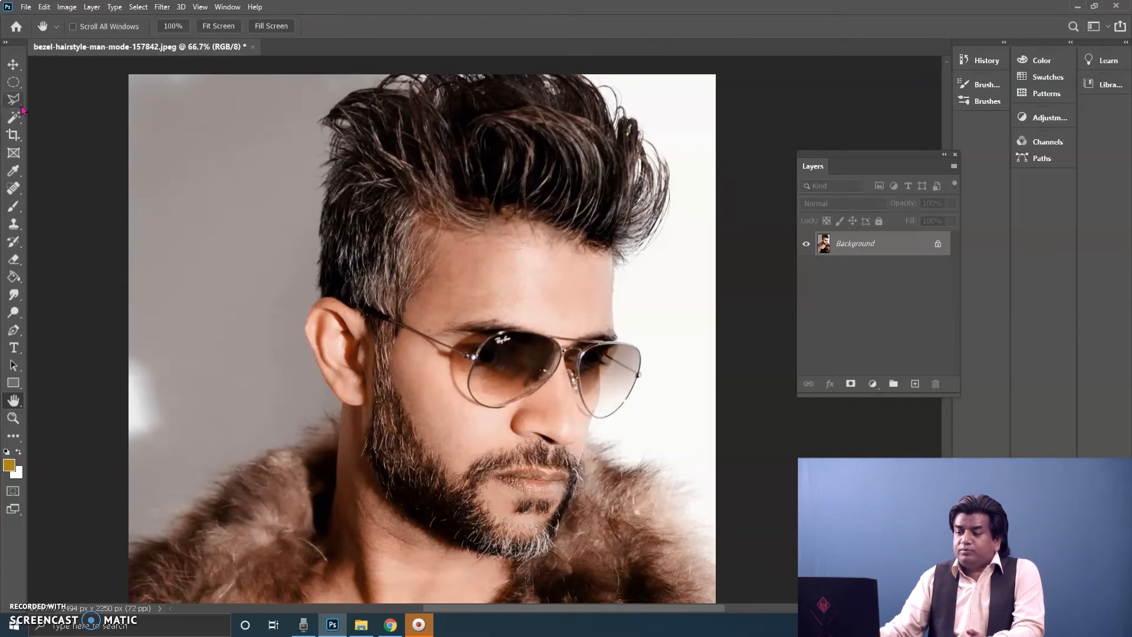
pyautogui.click(13, 64)
pyautogui.click(14, 311)
pyautogui.click(68, 315)
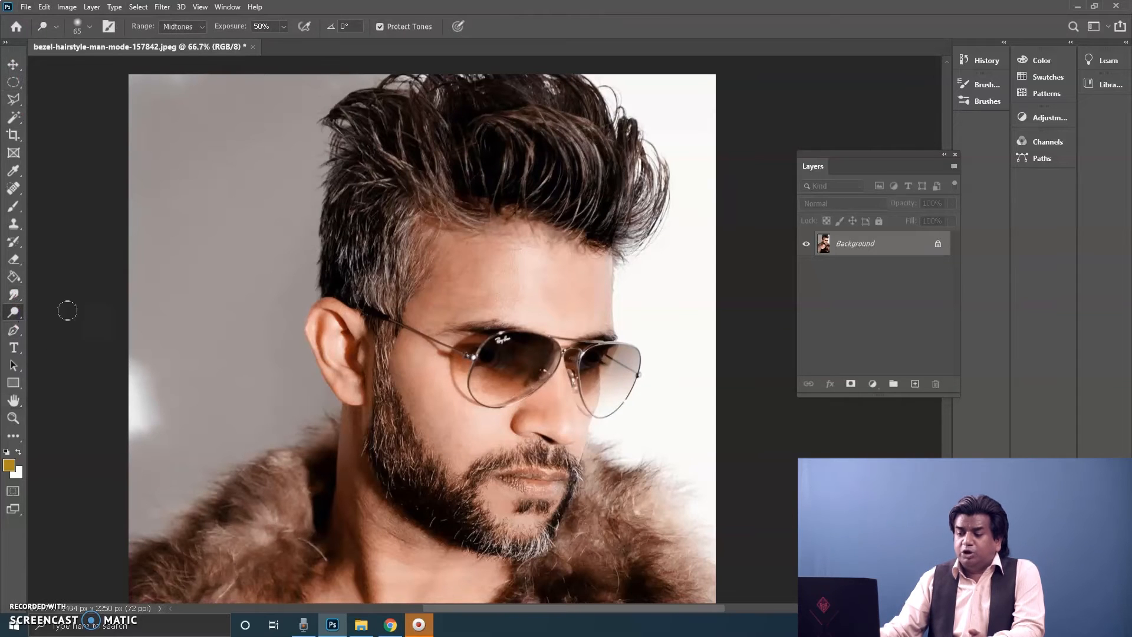
pyautogui.click(201, 27)
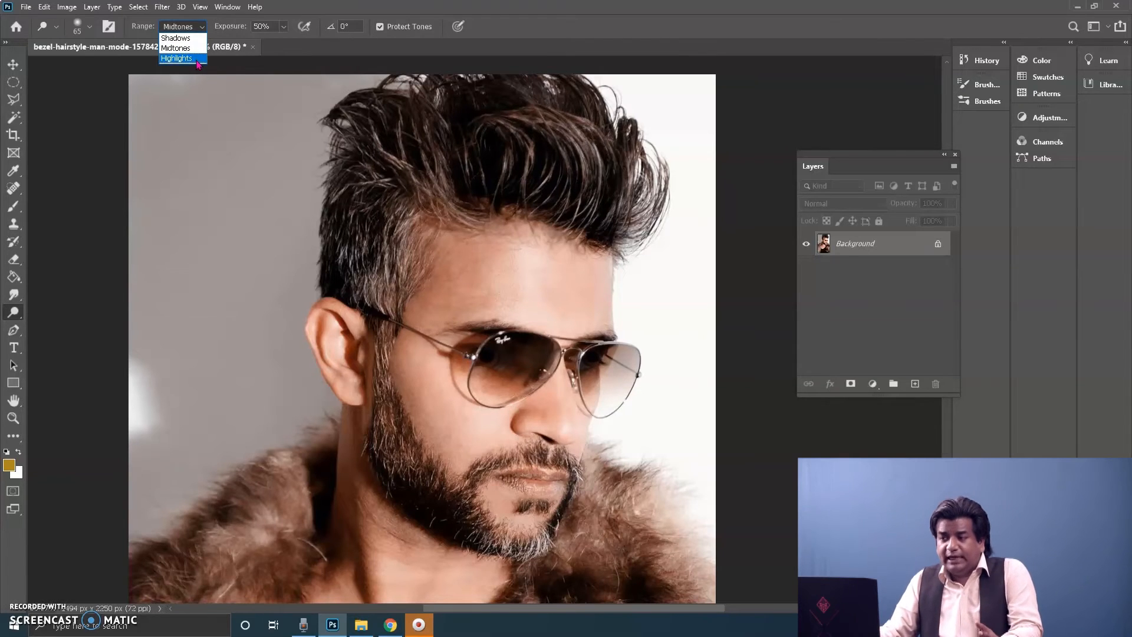
pyautogui.click(177, 38)
pyautogui.click(182, 27)
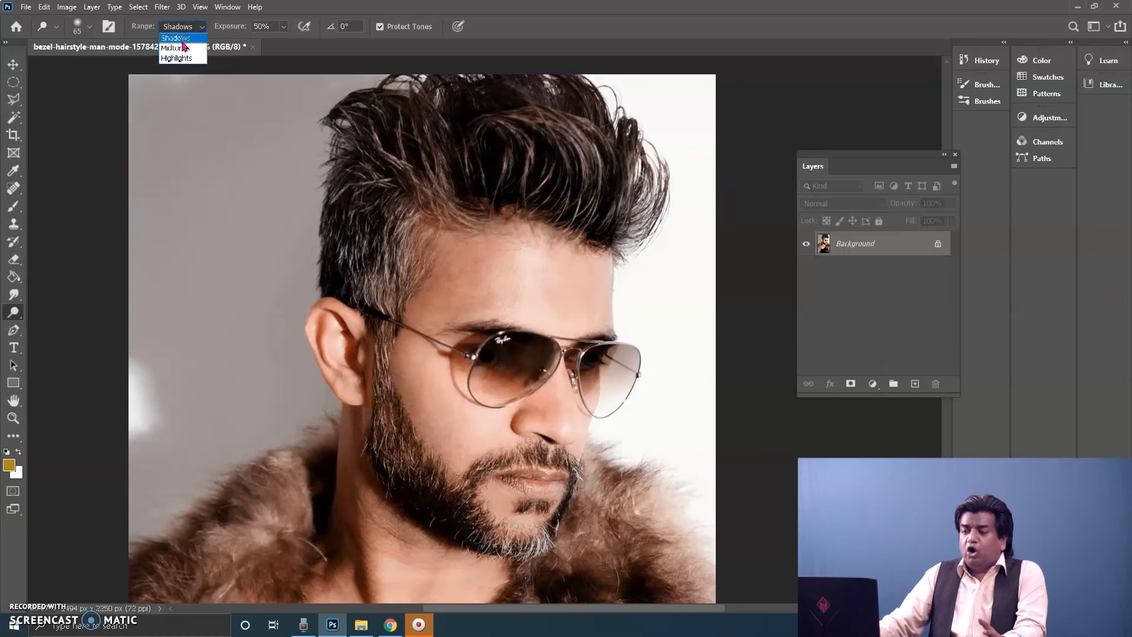
pyautogui.click(177, 48)
# - Enlarge the Dodge tool's brush to 175 px, keeping the range at Midtones
pyautogui.rightClick(13, 314)
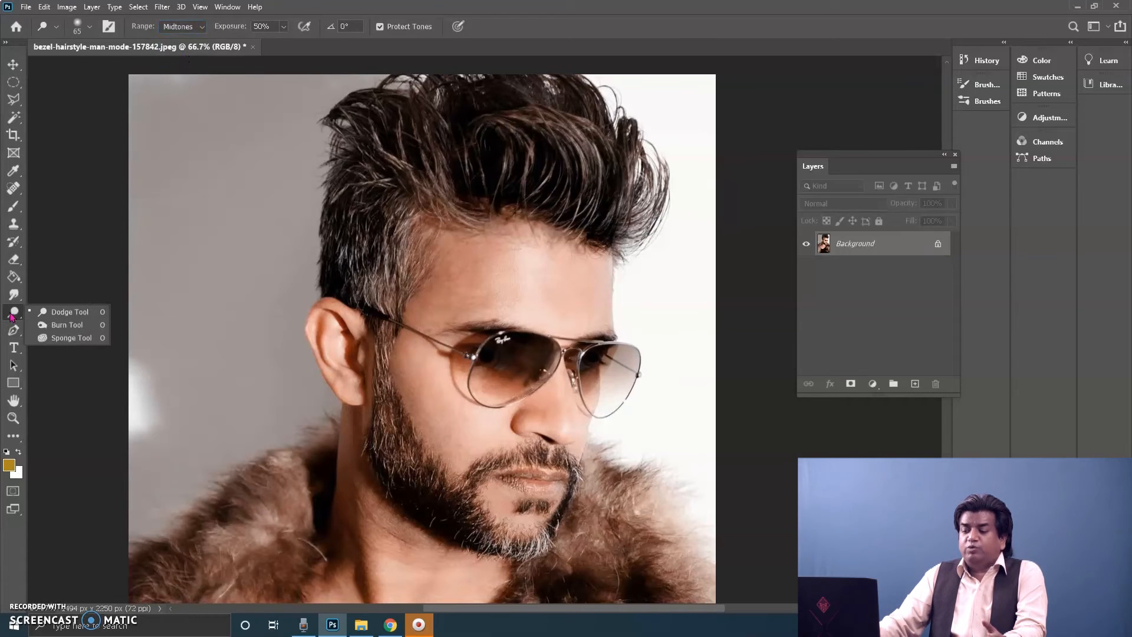
pyautogui.click(69, 312)
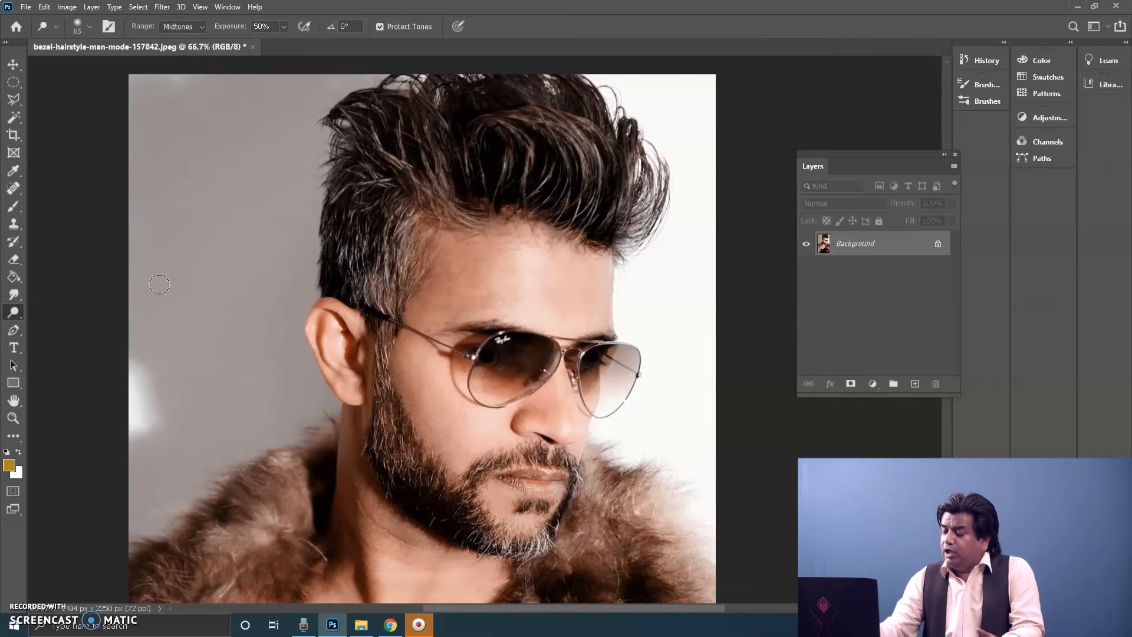
pyautogui.press(']')
pyautogui.press(']')
pyautogui.press(']')
pyautogui.press(']')
pyautogui.press(']')
pyautogui.press(']')
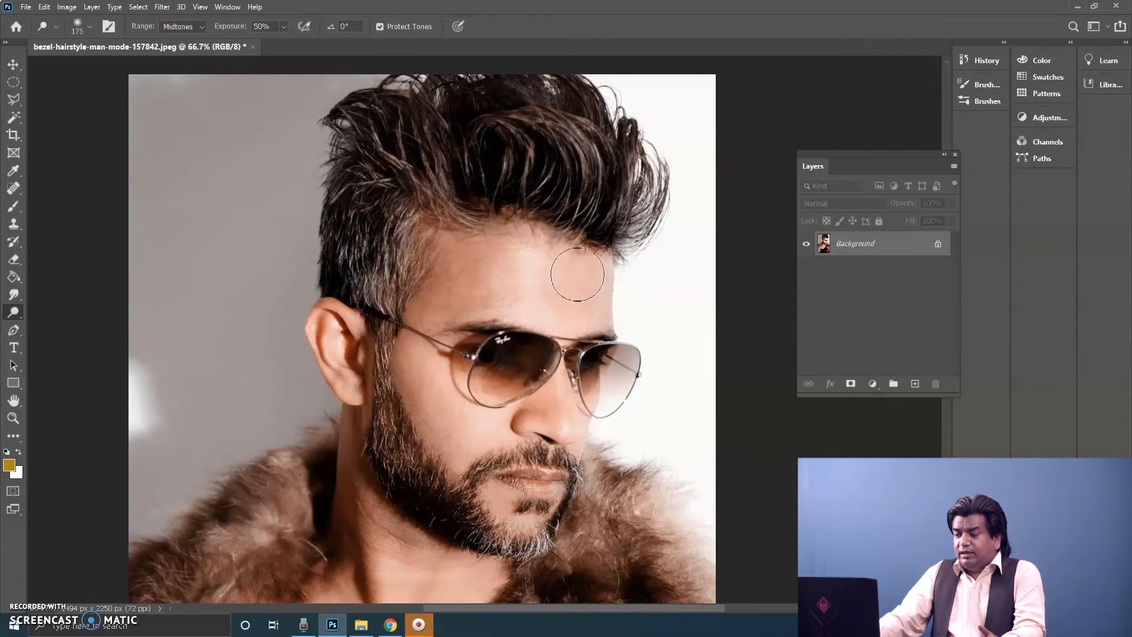
# - Try lightening the forehead with the Dodge tool on Midtones at 50% exposure
pyautogui.moveTo(591, 313)
pyautogui.mouseDown()
pyautogui.moveTo(593, 277)
pyautogui.moveTo(471, 246)
pyautogui.moveTo(443, 266)
pyautogui.moveTo(438, 295)
pyautogui.moveTo(473, 285)
pyautogui.moveTo(506, 308)
pyautogui.moveTo(461, 291)
pyautogui.moveTo(562, 255)
pyautogui.moveTo(599, 314)
pyautogui.moveTo(584, 265)
pyautogui.moveTo(481, 250)
pyautogui.moveTo(442, 272)
pyautogui.moveTo(426, 313)
pyautogui.moveTo(473, 313)
pyautogui.moveTo(442, 311)
pyautogui.moveTo(447, 261)
pyautogui.moveTo(474, 310)
pyautogui.moveTo(533, 254)
pyautogui.moveTo(607, 303)
pyautogui.mouseUp()
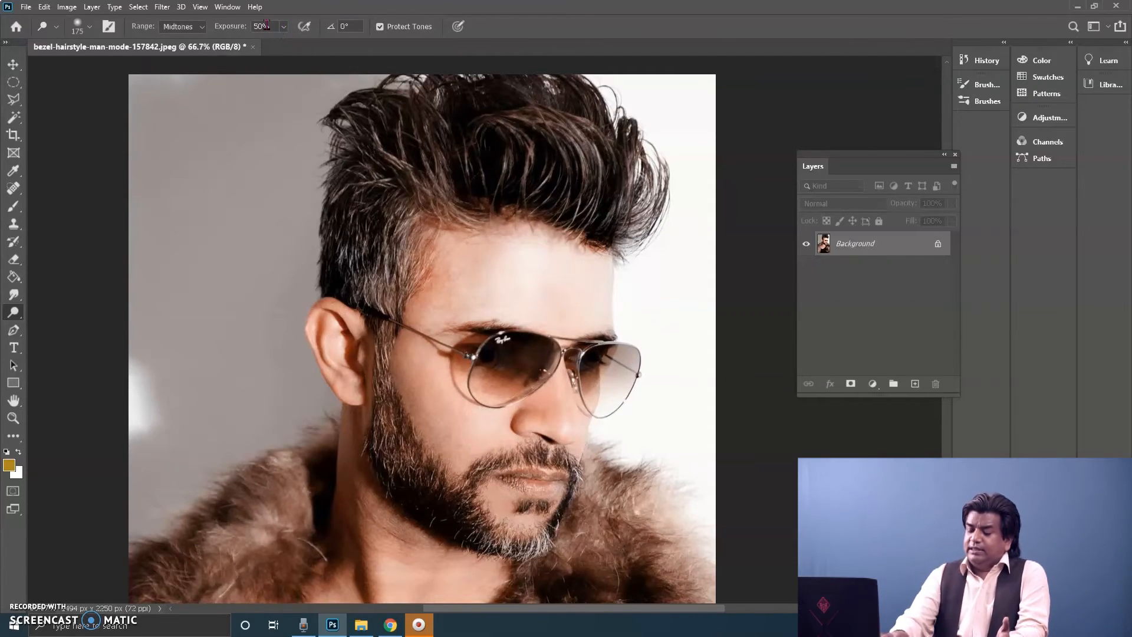
pyautogui.hotkey('ctrl', 'z')
pyautogui.hotkey('ctrl', 'z')
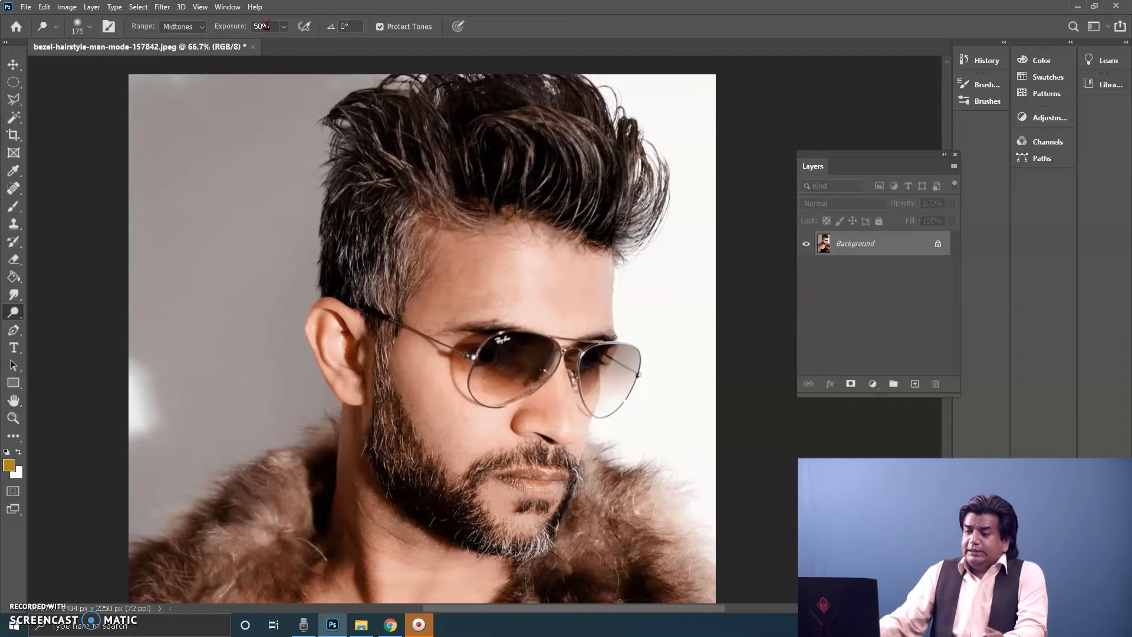
# - Try lightening the hair, sideburn, beard and sunglasses lenses with the Dodge range set to Shadows at 50% exposure
pyautogui.rightClick(15, 316)
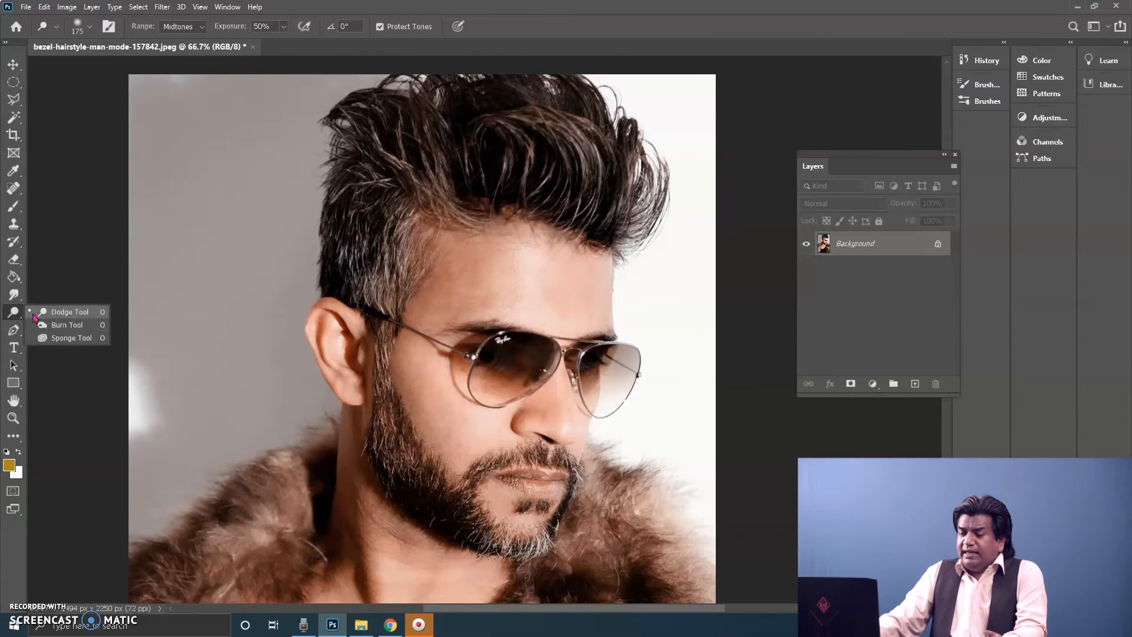
pyautogui.click(64, 311)
pyautogui.click(184, 30)
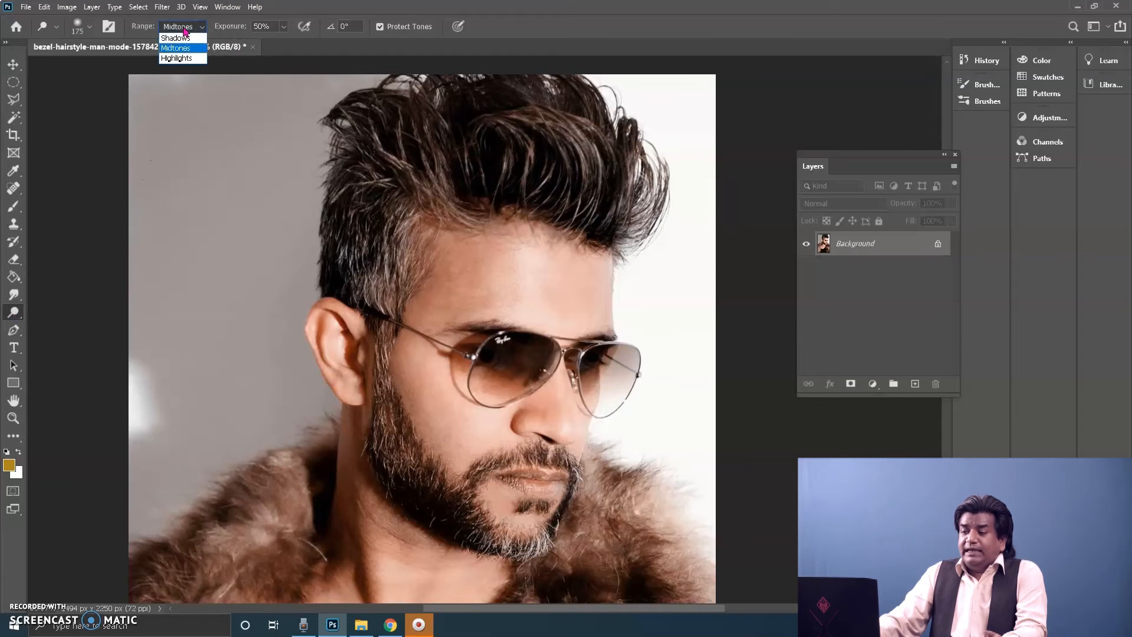
pyautogui.click(189, 39)
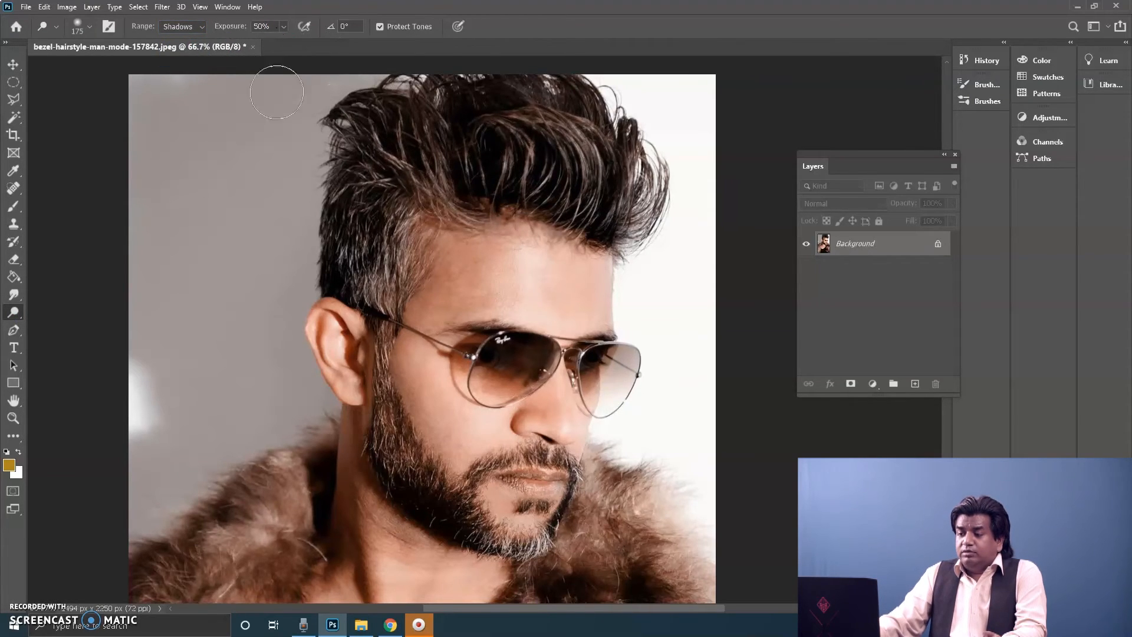
pyautogui.moveTo(461, 184)
pyautogui.mouseDown()
pyautogui.moveTo(495, 131)
pyautogui.moveTo(464, 111)
pyautogui.moveTo(371, 215)
pyautogui.moveTo(533, 252)
pyautogui.mouseUp()
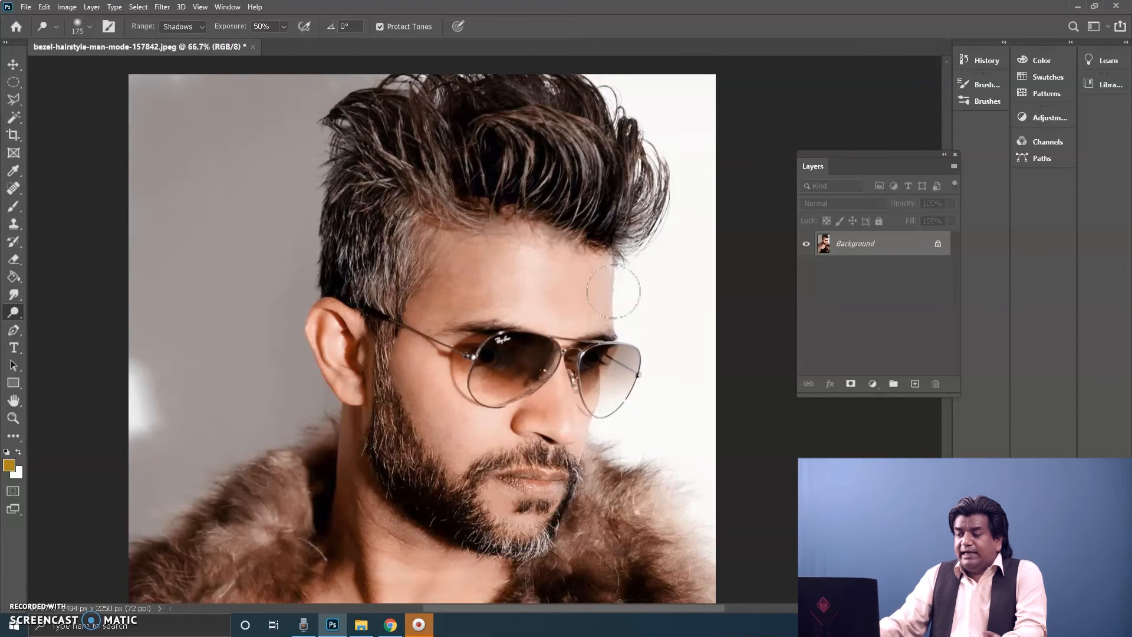
pyautogui.moveTo(389, 265)
pyautogui.mouseDown()
pyautogui.moveTo(372, 212)
pyautogui.moveTo(340, 261)
pyautogui.moveTo(348, 207)
pyautogui.moveTo(372, 212)
pyautogui.moveTo(360, 273)
pyautogui.moveTo(390, 452)
pyautogui.mouseUp()
pyautogui.moveTo(519, 371)
pyautogui.mouseDown()
pyautogui.moveTo(552, 359)
pyautogui.moveTo(526, 359)
pyautogui.moveTo(543, 369)
pyautogui.moveTo(523, 376)
pyautogui.moveTo(483, 376)
pyautogui.moveTo(521, 358)
pyautogui.moveTo(570, 270)
pyautogui.moveTo(560, 301)
pyautogui.moveTo(576, 297)
pyautogui.moveTo(544, 301)
pyautogui.mouseUp()
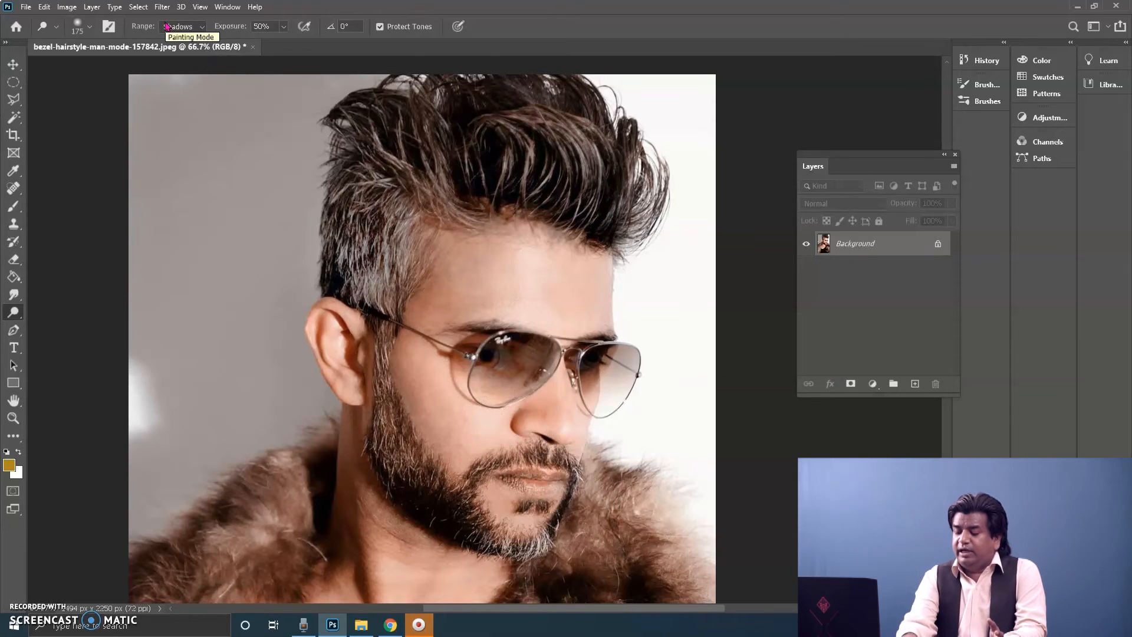
pyautogui.hotkey('ctrl', 'z')
pyautogui.hotkey('ctrl', 'z')
pyautogui.hotkey('ctrl', 'z')
pyautogui.hotkey('ctrl', 'z')
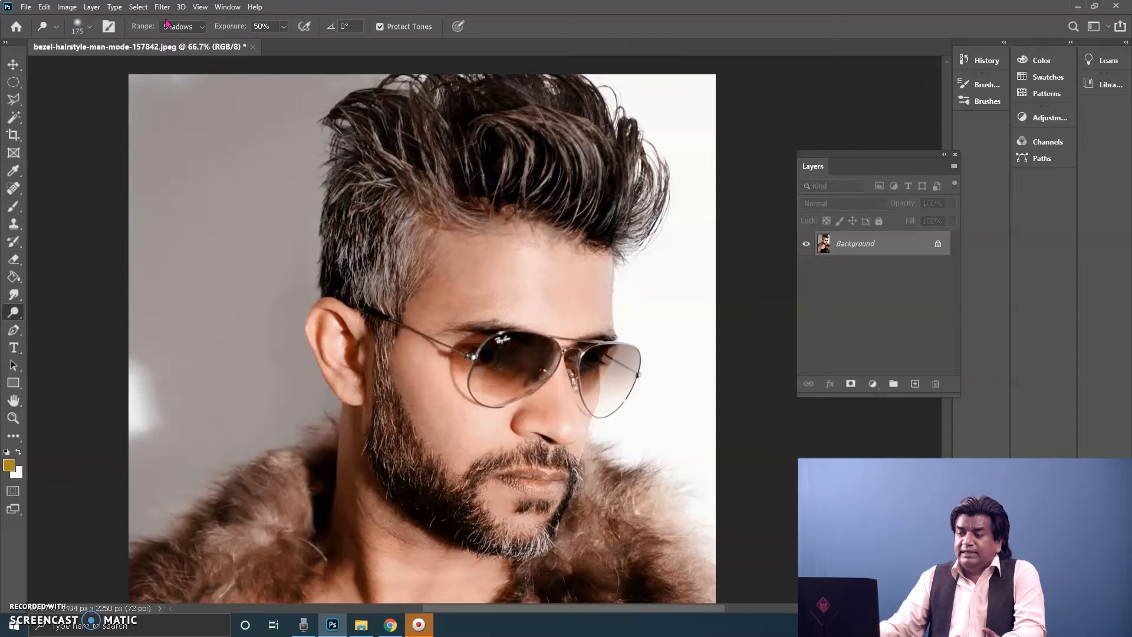
# - Try dodging the forehead and face with the range set to Highlights at 50% exposure
pyautogui.click(171, 29)
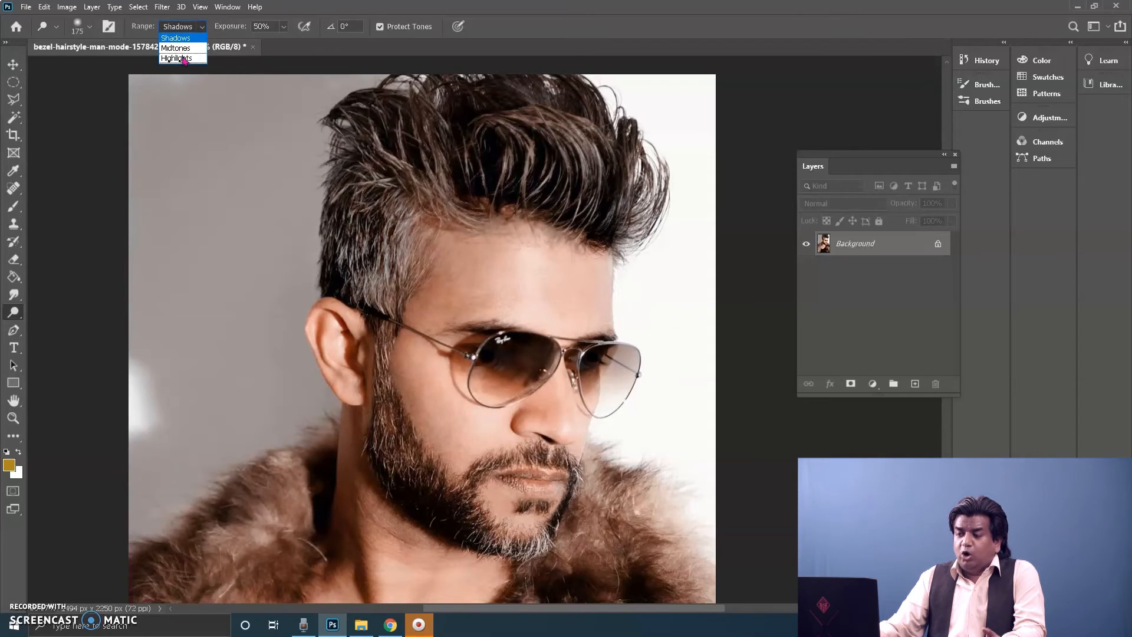
pyautogui.click(184, 60)
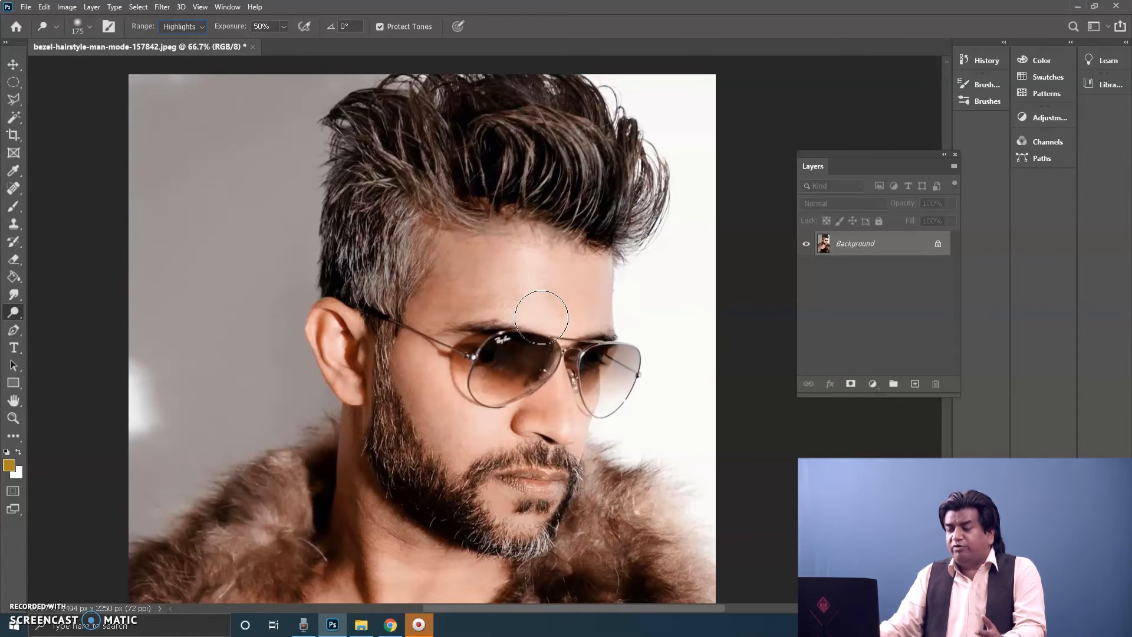
pyautogui.moveTo(529, 265)
pyautogui.mouseDown()
pyautogui.moveTo(551, 328)
pyautogui.moveTo(570, 287)
pyautogui.moveTo(602, 282)
pyautogui.moveTo(596, 318)
pyautogui.moveTo(475, 254)
pyautogui.moveTo(423, 258)
pyautogui.moveTo(498, 302)
pyautogui.moveTo(412, 303)
pyautogui.moveTo(414, 423)
pyautogui.moveTo(447, 464)
pyautogui.moveTo(387, 412)
pyautogui.moveTo(424, 495)
pyautogui.moveTo(523, 489)
pyautogui.moveTo(442, 528)
pyautogui.moveTo(478, 561)
pyautogui.moveTo(366, 539)
pyautogui.moveTo(382, 522)
pyautogui.moveTo(369, 518)
pyautogui.moveTo(334, 334)
pyautogui.moveTo(324, 343)
pyautogui.moveTo(340, 332)
pyautogui.moveTo(259, 338)
pyautogui.moveTo(275, 343)
pyautogui.moveTo(438, 260)
pyautogui.moveTo(578, 115)
pyautogui.moveTo(662, 259)
pyautogui.moveTo(605, 135)
pyautogui.moveTo(534, 222)
pyautogui.moveTo(401, 265)
pyautogui.moveTo(536, 284)
pyautogui.moveTo(676, 366)
pyautogui.moveTo(531, 439)
pyautogui.mouseUp()
pyautogui.hotkey('ctrl', 'z')
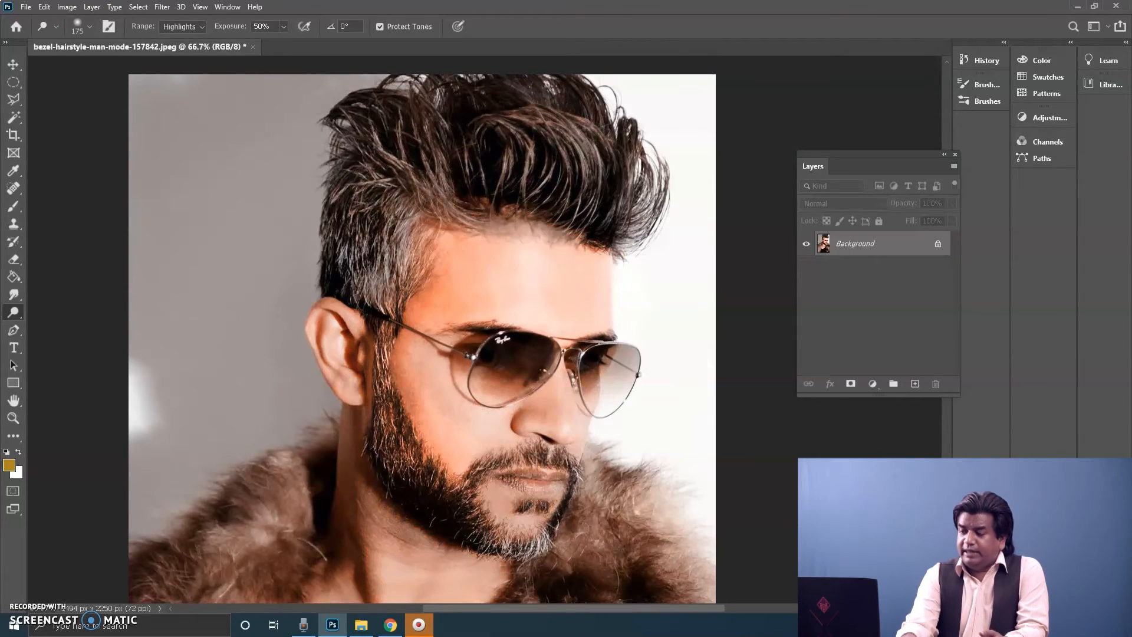
pyautogui.hotkey('ctrl', 'z')
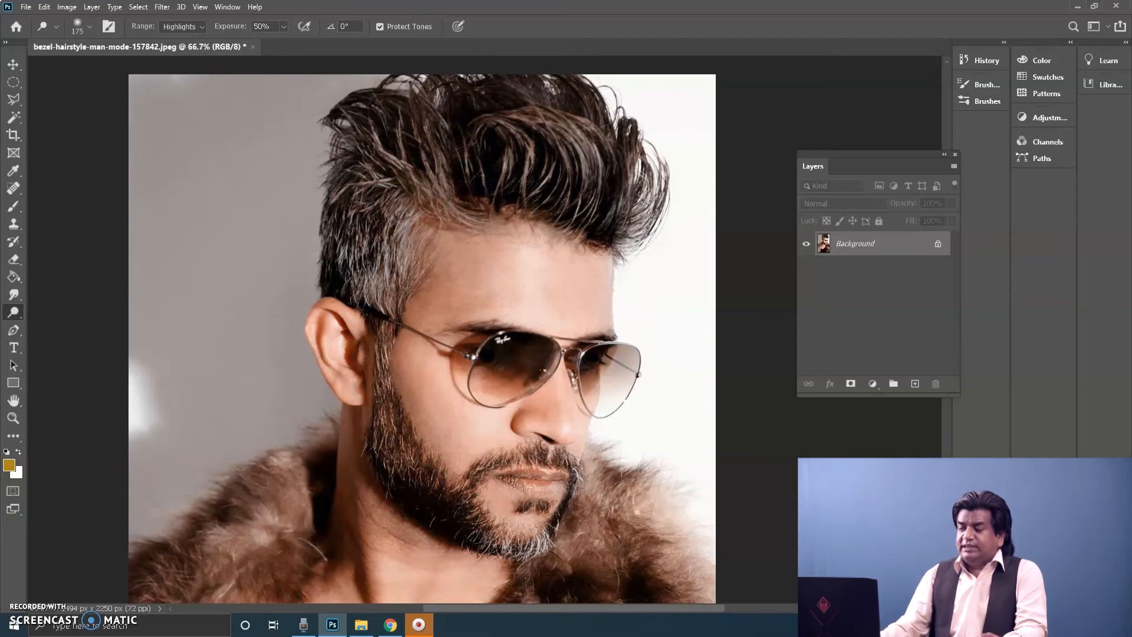
# - Activate the Burn tool with a 200 px brush and darken the forehead on Midtones at 50% exposure
pyautogui.rightClick(16, 316)
pyautogui.click(57, 324)
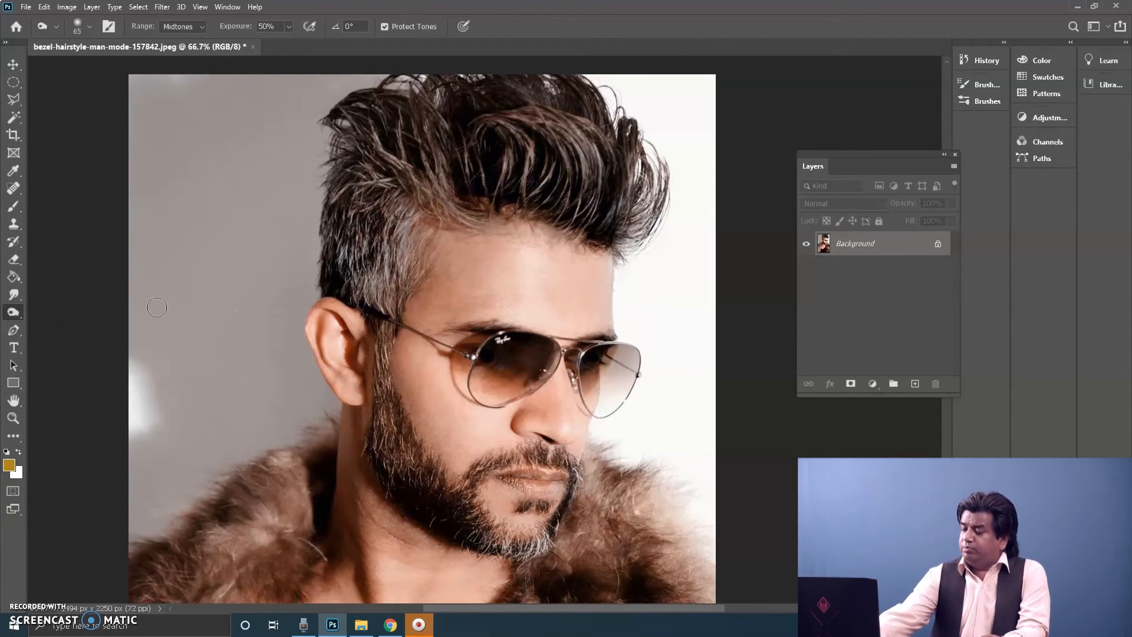
pyautogui.press(']')
pyautogui.press(']')
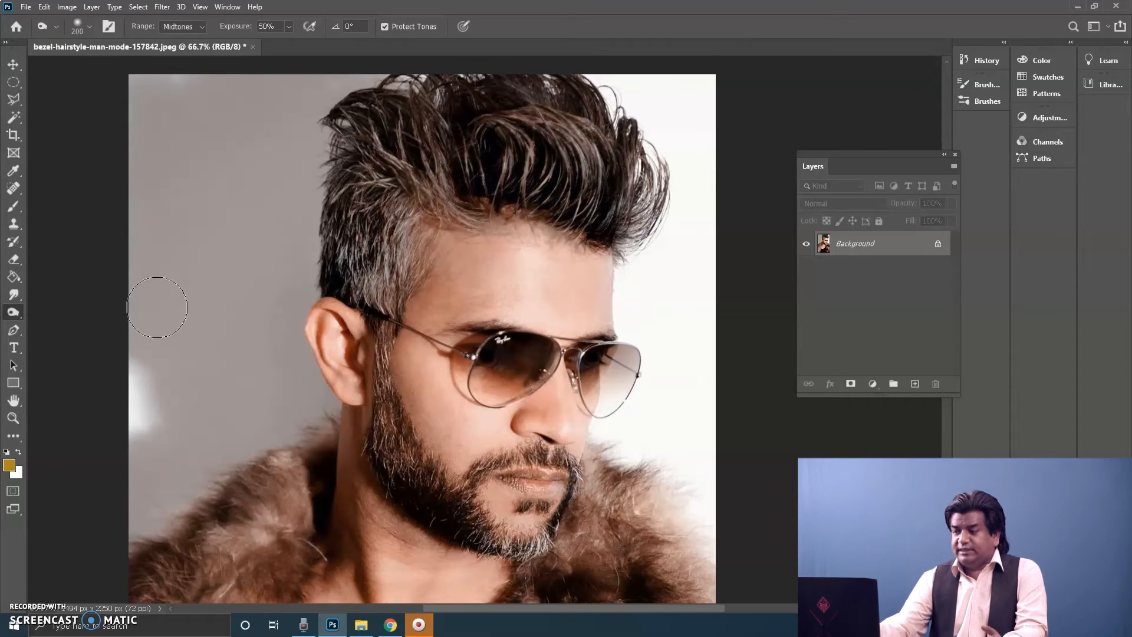
pyautogui.click(179, 28)
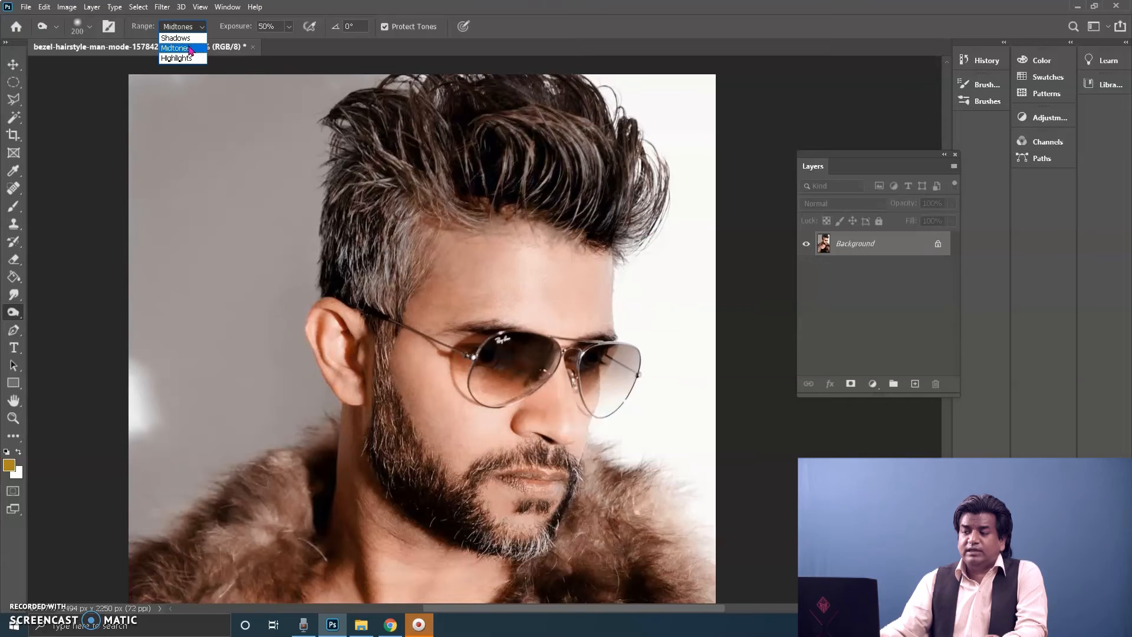
pyautogui.click(190, 48)
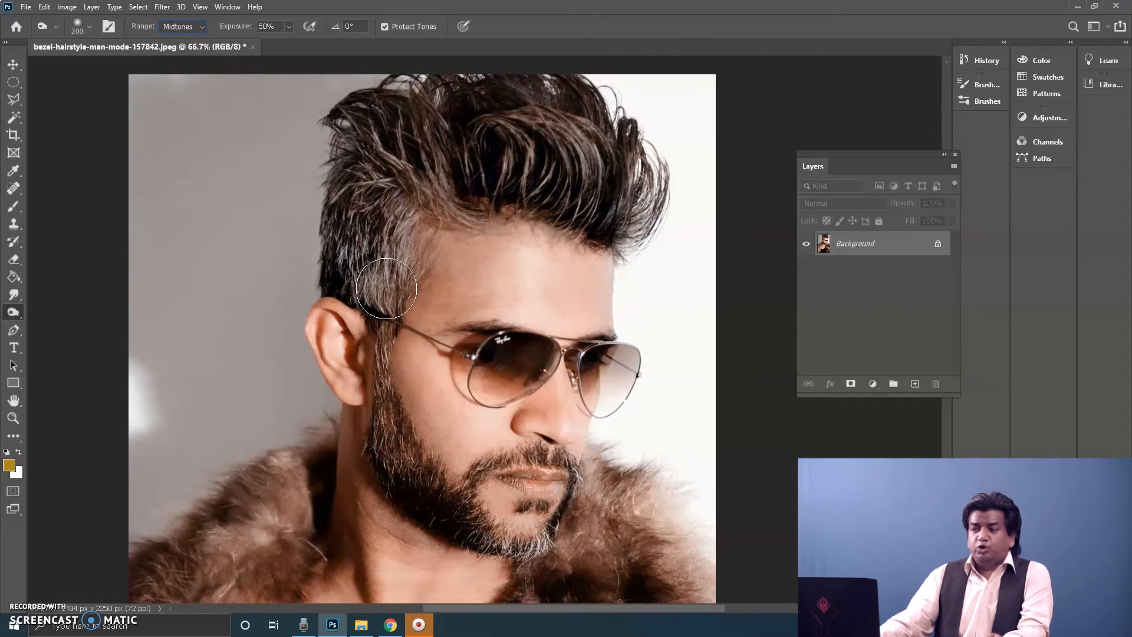
pyautogui.moveTo(575, 297)
pyautogui.mouseDown()
pyautogui.moveTo(597, 315)
pyautogui.moveTo(517, 290)
pyautogui.moveTo(589, 316)
pyautogui.moveTo(463, 287)
pyautogui.moveTo(448, 301)
pyautogui.moveTo(575, 282)
pyautogui.mouseUp()
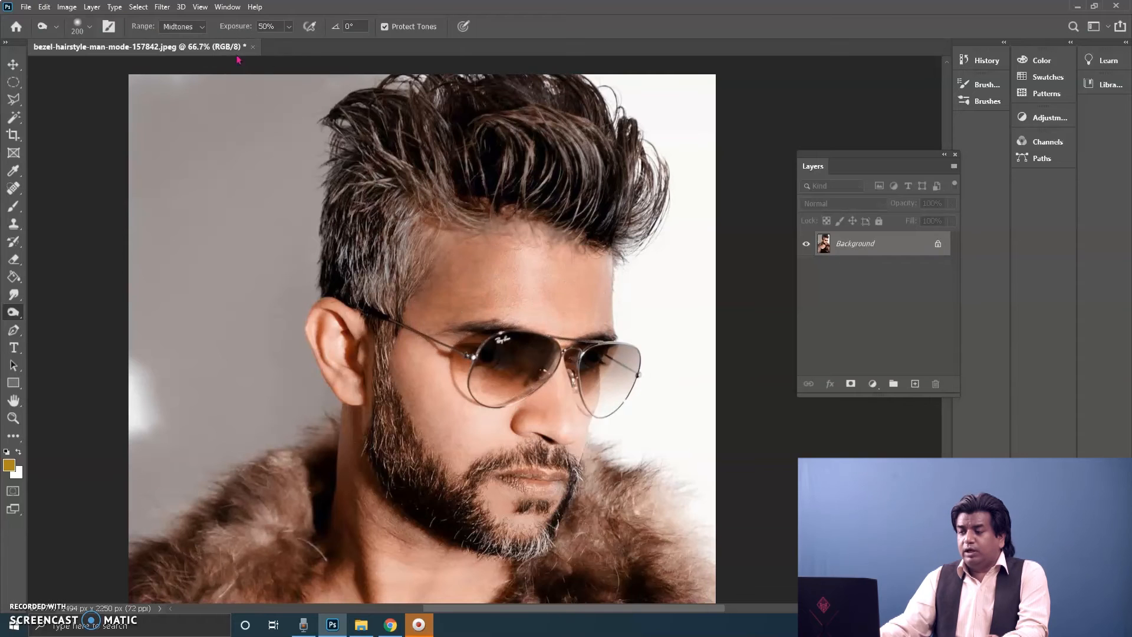
# - Set the Burn range to Shadows and darken the hair, beard and face at 50% exposure
pyautogui.click(179, 31)
pyautogui.click(177, 38)
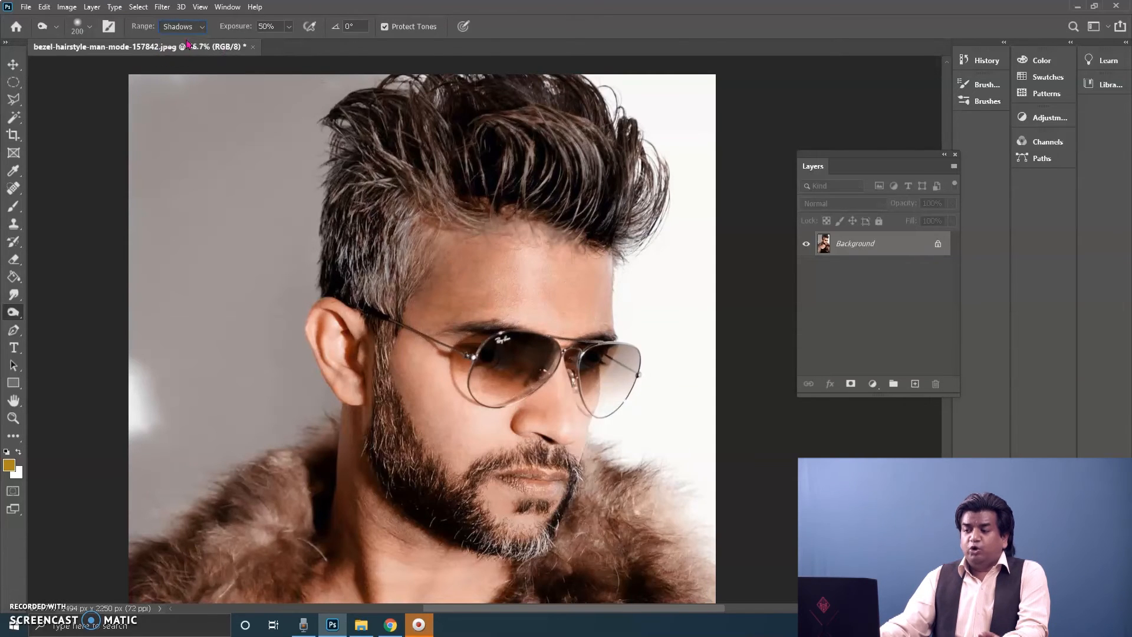
pyautogui.moveTo(574, 148)
pyautogui.mouseDown()
pyautogui.moveTo(547, 181)
pyautogui.moveTo(494, 126)
pyautogui.moveTo(551, 100)
pyautogui.moveTo(585, 190)
pyautogui.moveTo(578, 119)
pyautogui.mouseUp()
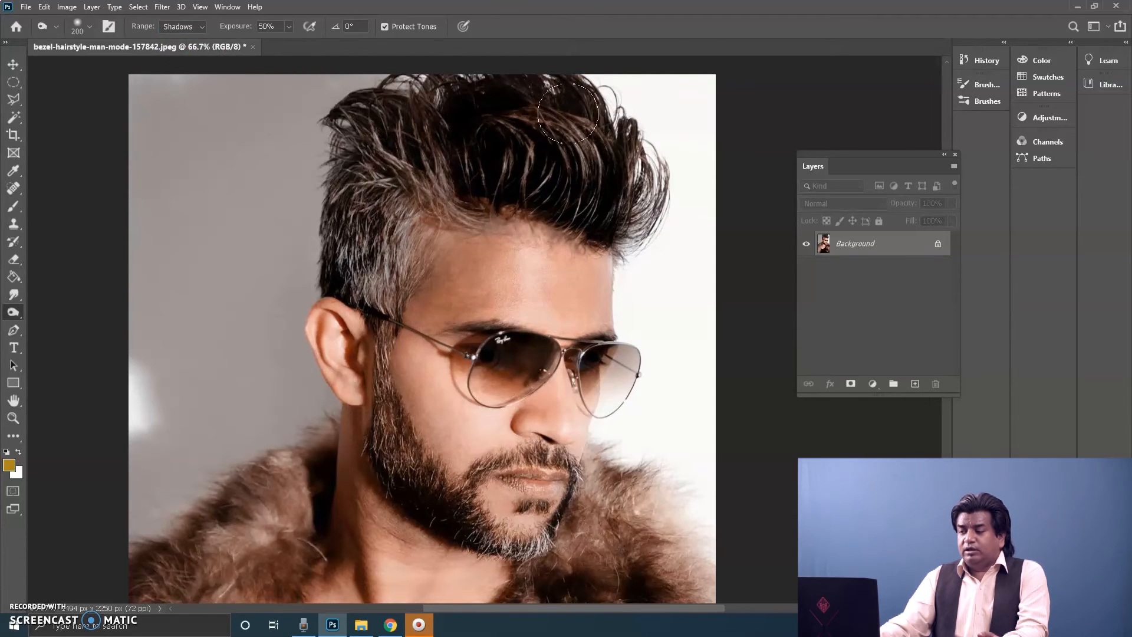
pyautogui.moveTo(404, 121); pyautogui.dragTo(376, 136)
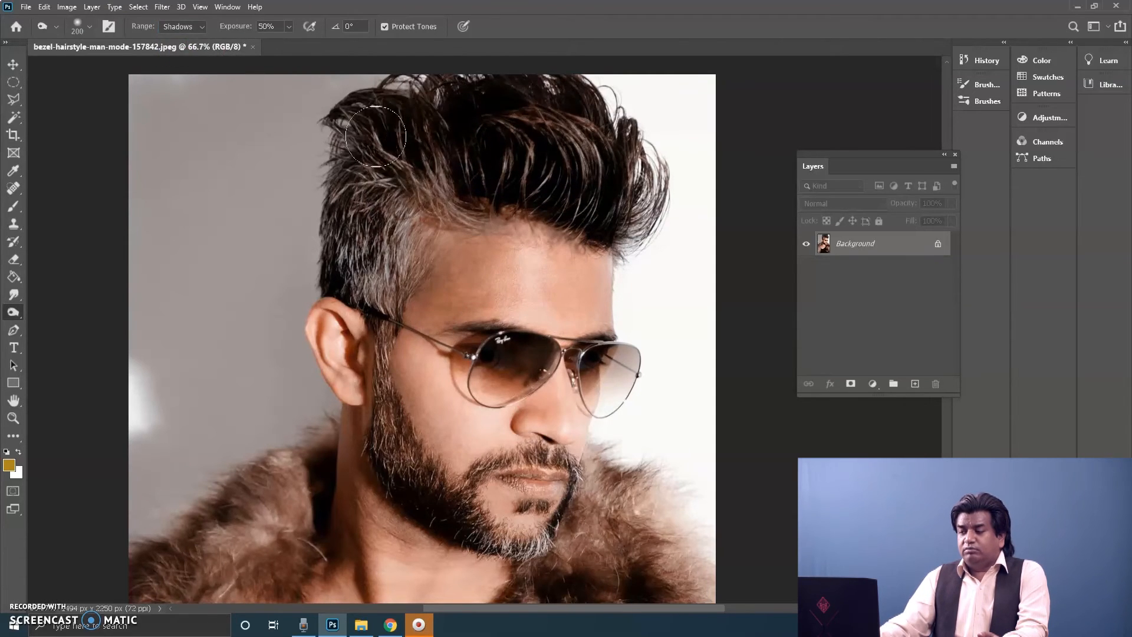
pyautogui.moveTo(459, 137)
pyautogui.mouseDown()
pyautogui.moveTo(372, 175)
pyautogui.moveTo(392, 220)
pyautogui.moveTo(355, 214)
pyautogui.moveTo(355, 253)
pyautogui.moveTo(388, 272)
pyautogui.moveTo(476, 196)
pyautogui.moveTo(436, 215)
pyautogui.moveTo(386, 376)
pyautogui.moveTo(385, 412)
pyautogui.moveTo(417, 477)
pyautogui.moveTo(408, 467)
pyautogui.moveTo(515, 540)
pyautogui.moveTo(541, 507)
pyautogui.moveTo(512, 470)
pyautogui.moveTo(582, 469)
pyautogui.moveTo(610, 532)
pyautogui.moveTo(611, 487)
pyautogui.moveTo(626, 552)
pyautogui.mouseUp()
pyautogui.moveTo(456, 393)
pyautogui.mouseDown()
pyautogui.moveTo(432, 384)
pyautogui.moveTo(474, 433)
pyautogui.moveTo(498, 435)
pyautogui.moveTo(422, 439)
pyautogui.moveTo(412, 342)
pyautogui.moveTo(449, 296)
pyautogui.moveTo(574, 302)
pyautogui.moveTo(481, 267)
pyautogui.moveTo(577, 286)
pyautogui.mouseUp()
# - Try burning the forehead, ear and bright background with the range set to Highlights
pyautogui.click(177, 27)
pyautogui.click(190, 59)
pyautogui.click(538, 265)
pyautogui.moveTo(539, 265); pyautogui.dragTo(528, 295)
pyautogui.moveTo(354, 342)
pyautogui.mouseDown()
pyautogui.moveTo(344, 330)
pyautogui.moveTo(348, 363)
pyautogui.mouseUp()
pyautogui.moveTo(699, 209)
pyautogui.mouseDown()
pyautogui.moveTo(664, 209)
pyautogui.moveTo(610, 271)
pyautogui.moveTo(530, 542)
pyautogui.moveTo(539, 359)
pyautogui.moveTo(574, 527)
pyautogui.moveTo(601, 483)
pyautogui.mouseUp()
pyautogui.hotkey('ctrl', 'z')
pyautogui.hotkey('ctrl', 'z')
pyautogui.hotkey('ctrl', 'z')
pyautogui.hotkey('ctrl', 'z')
pyautogui.hotkey('ctrl', 'z')
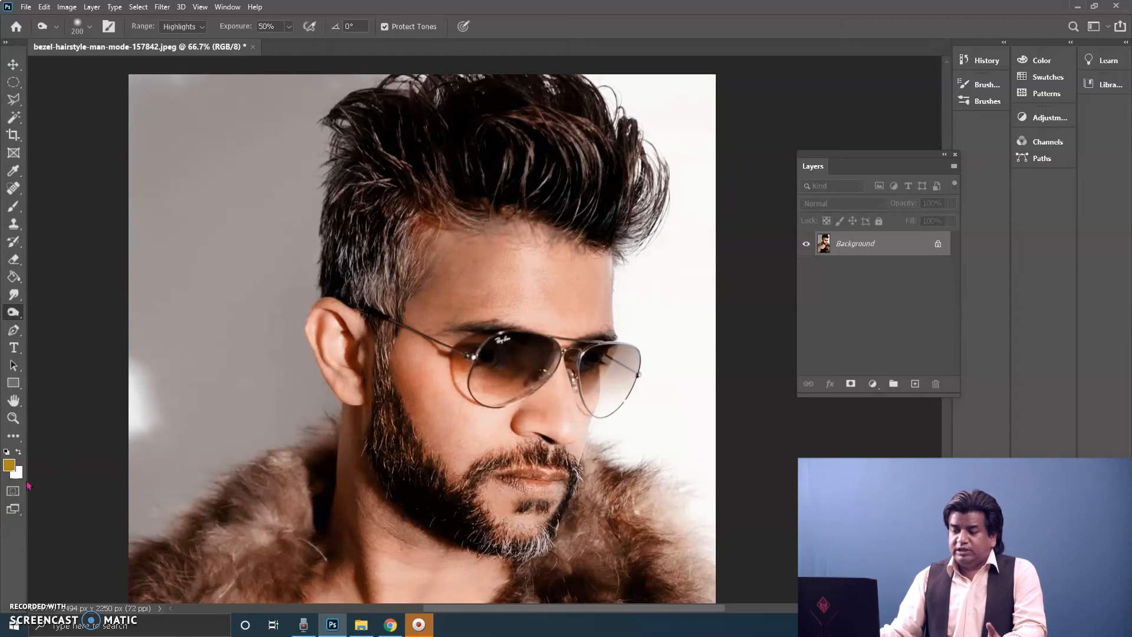
# - Activate the Sponge tool in Desaturate mode at 50% flow and enlarge its brush to 250 px
pyautogui.rightClick(13, 317)
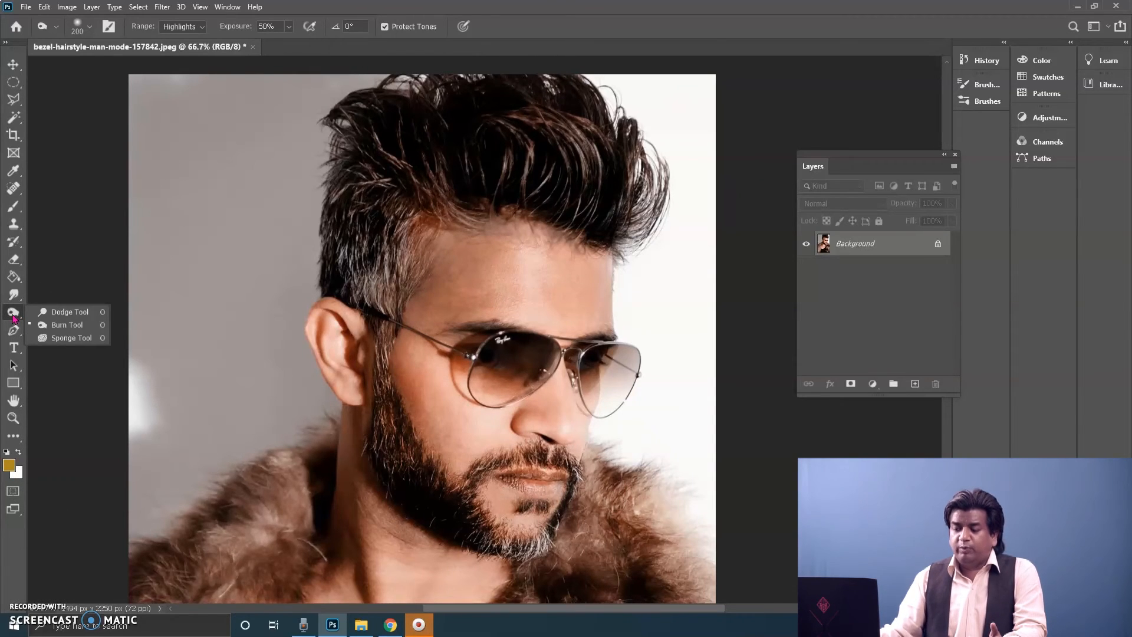
pyautogui.click(59, 339)
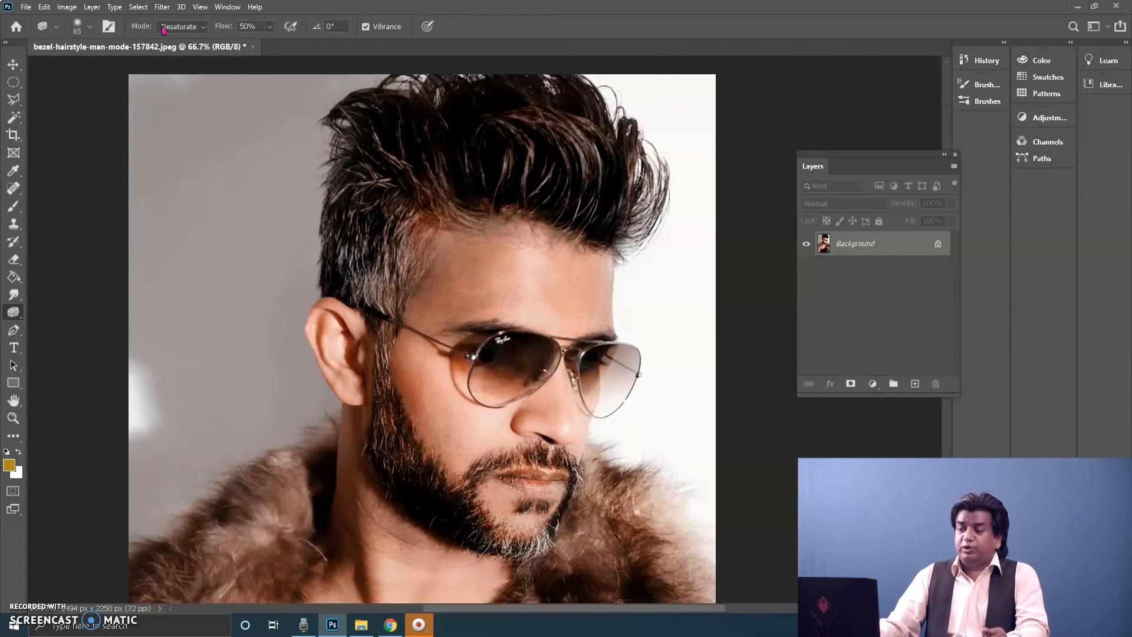
pyautogui.click(192, 30)
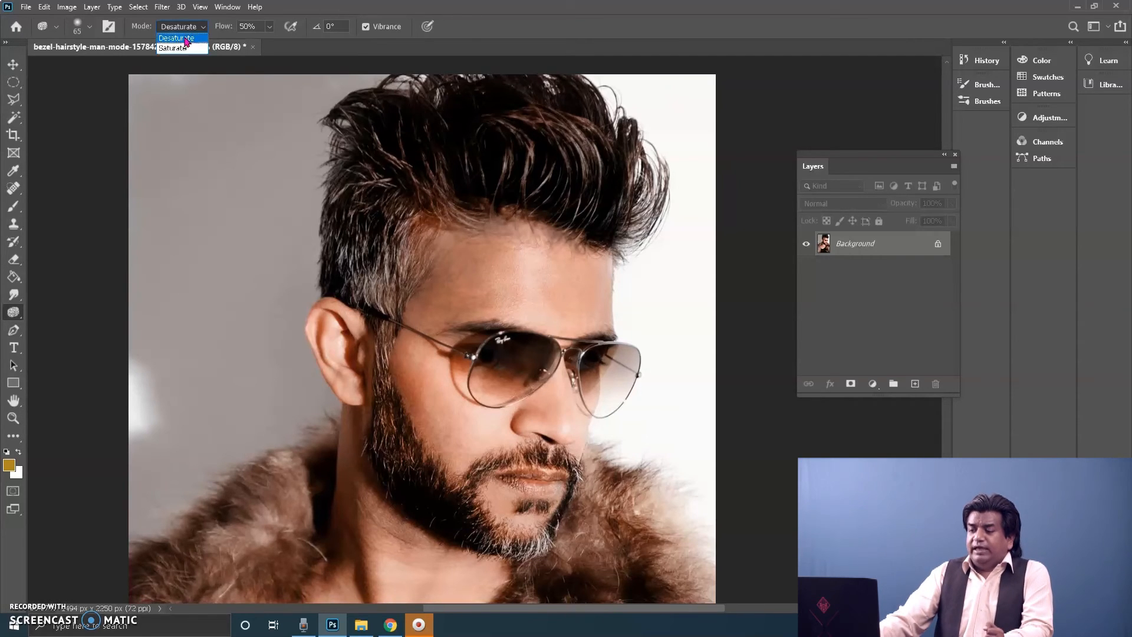
pyautogui.click(185, 40)
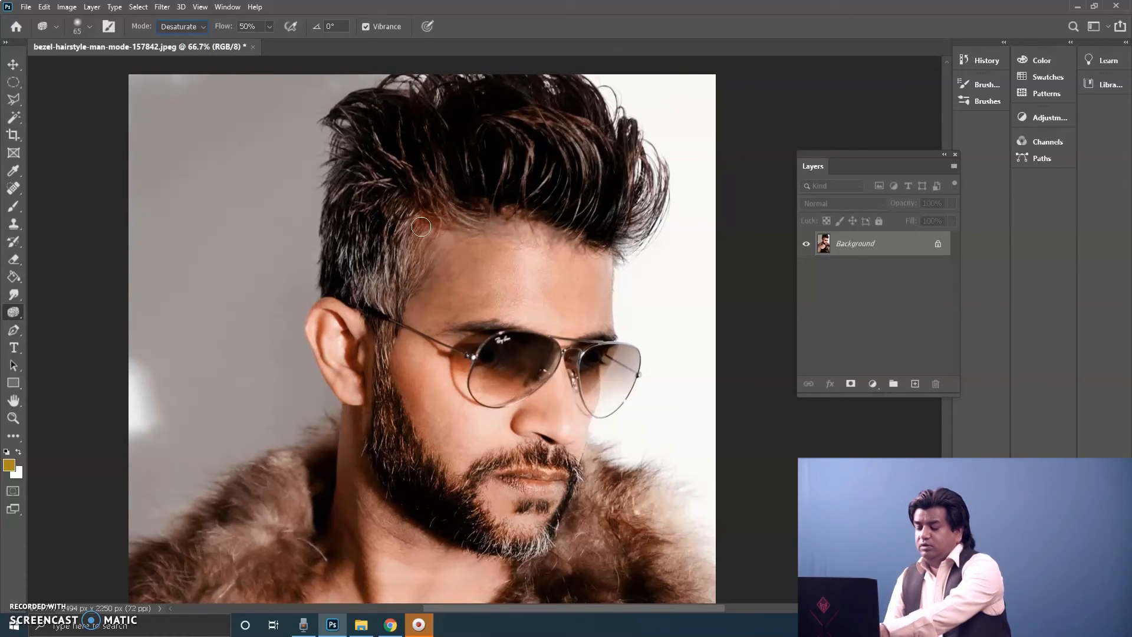
pyautogui.press(']')
pyautogui.press(']')
pyautogui.press(']')
pyautogui.press(']')
pyautogui.press(']')
pyautogui.press(']')
pyautogui.press(']')
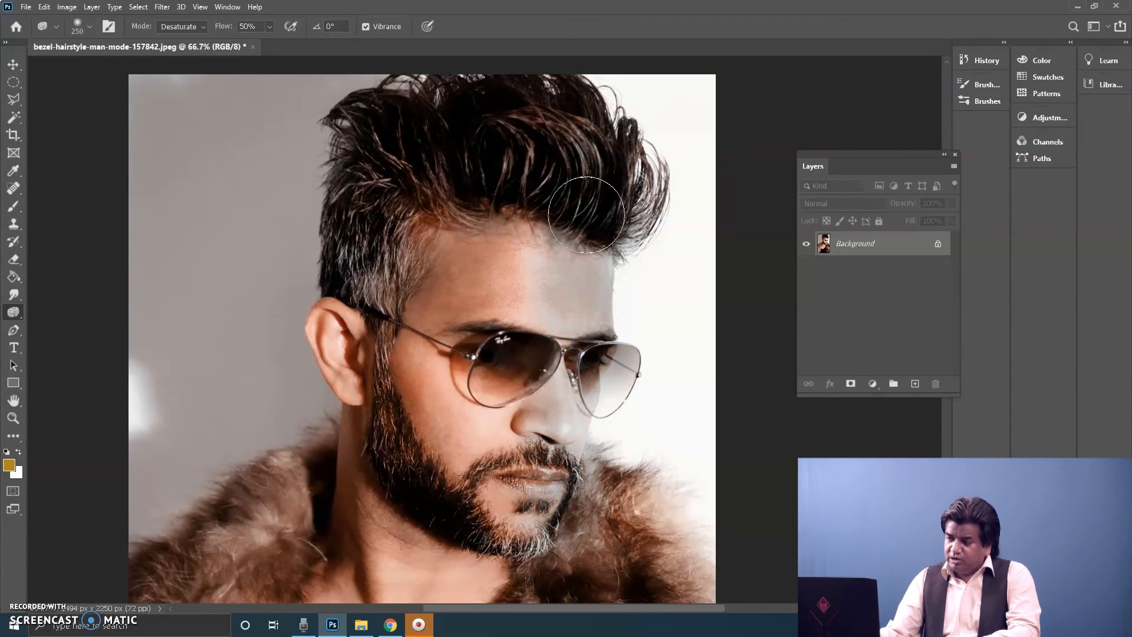
# - Try desaturating the sunlit half of the face, and saturating the shaded half, neck and fur in Saturate mode at 50% flow
pyautogui.moveTo(655, 251)
pyautogui.mouseDown()
pyautogui.moveTo(590, 371)
pyautogui.moveTo(563, 496)
pyautogui.moveTo(613, 518)
pyautogui.moveTo(575, 525)
pyautogui.moveTo(701, 592)
pyautogui.moveTo(546, 429)
pyautogui.mouseUp()
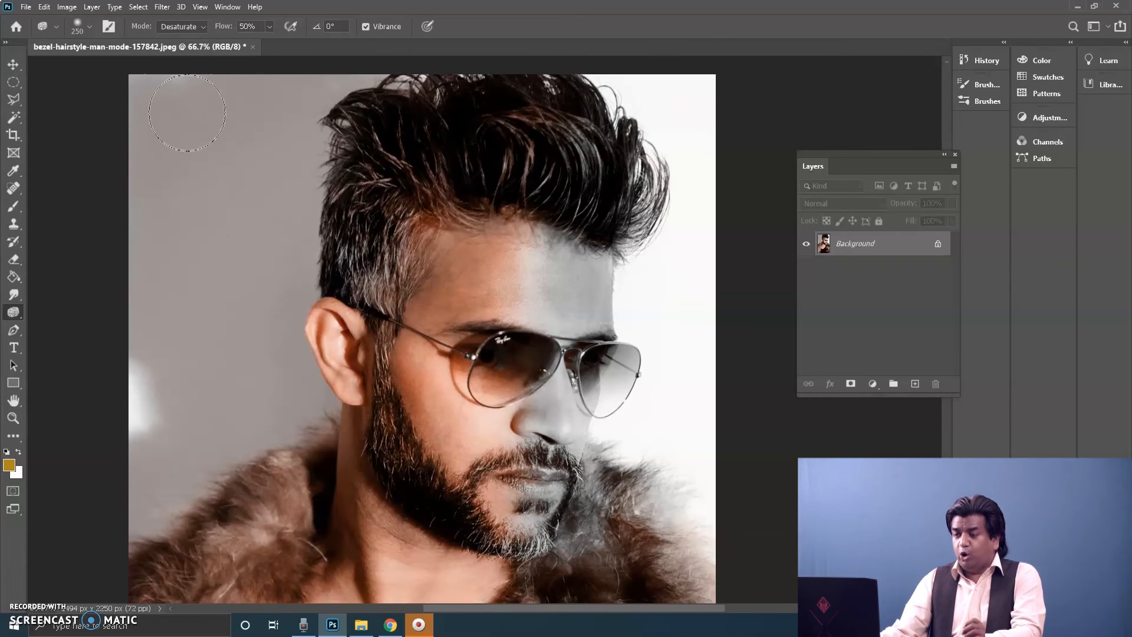
pyautogui.click(181, 27)
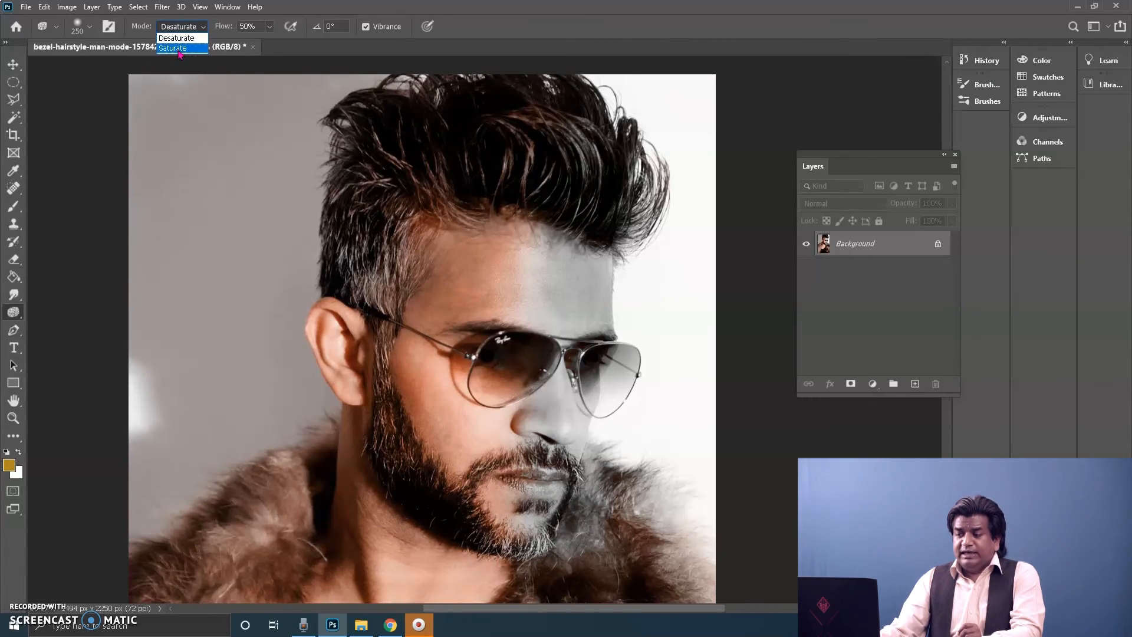
pyautogui.click(180, 48)
pyautogui.moveTo(498, 277)
pyautogui.mouseDown()
pyautogui.moveTo(507, 318)
pyautogui.moveTo(393, 327)
pyautogui.moveTo(348, 309)
pyautogui.moveTo(353, 286)
pyautogui.moveTo(484, 513)
pyautogui.moveTo(325, 572)
pyautogui.moveTo(330, 590)
pyautogui.moveTo(236, 474)
pyautogui.mouseUp()
pyautogui.moveTo(157, 529)
pyautogui.mouseDown()
pyautogui.moveTo(177, 563)
pyautogui.moveTo(221, 589)
pyautogui.moveTo(374, 350)
pyautogui.moveTo(488, 357)
pyautogui.moveTo(463, 519)
pyautogui.moveTo(434, 574)
pyautogui.moveTo(367, 325)
pyautogui.moveTo(391, 417)
pyautogui.moveTo(363, 595)
pyautogui.moveTo(389, 533)
pyautogui.moveTo(412, 609)
pyautogui.moveTo(437, 610)
pyautogui.mouseUp()
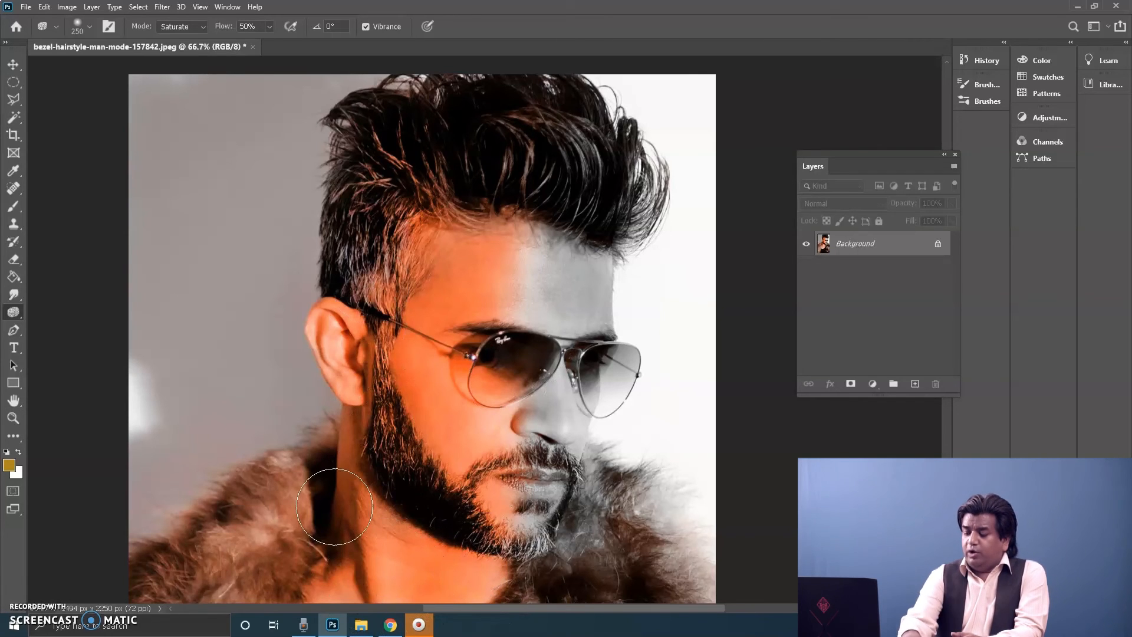
# - Undo all the Sponge strokes on the face, neck and fur collar
pyautogui.hotkey('ctrl', 'z')
pyautogui.hotkey('ctrl', 'z')
pyautogui.hotkey('ctrl', 'z')
pyautogui.hotkey('ctrl', 'z')
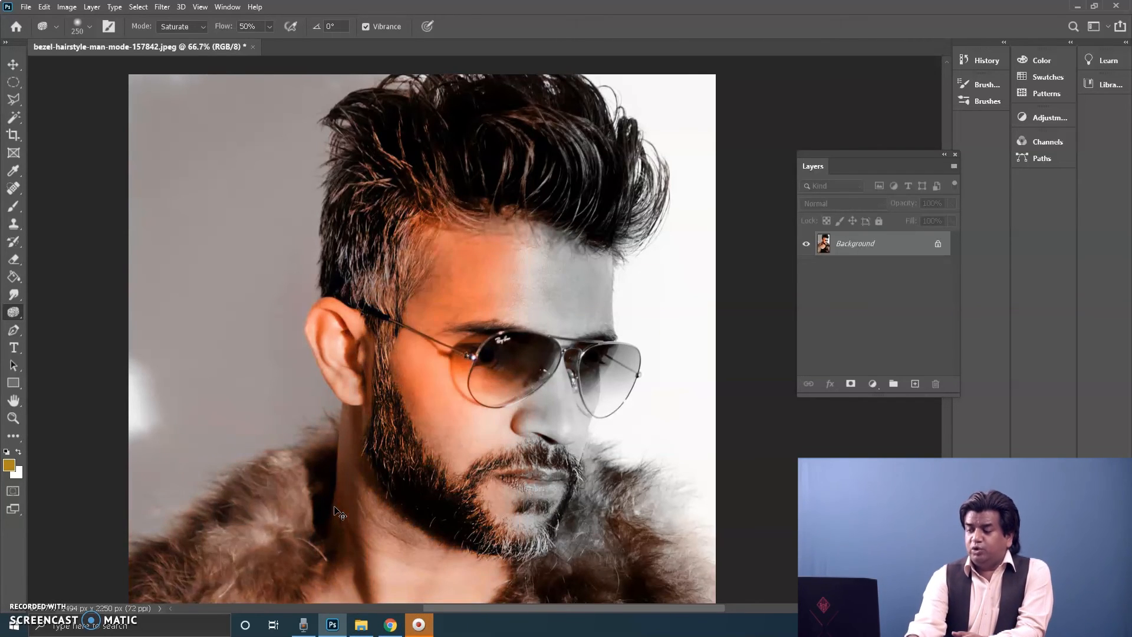
pyautogui.hotkey('ctrl', 'z')
pyautogui.hotkey('ctrl', 'z')
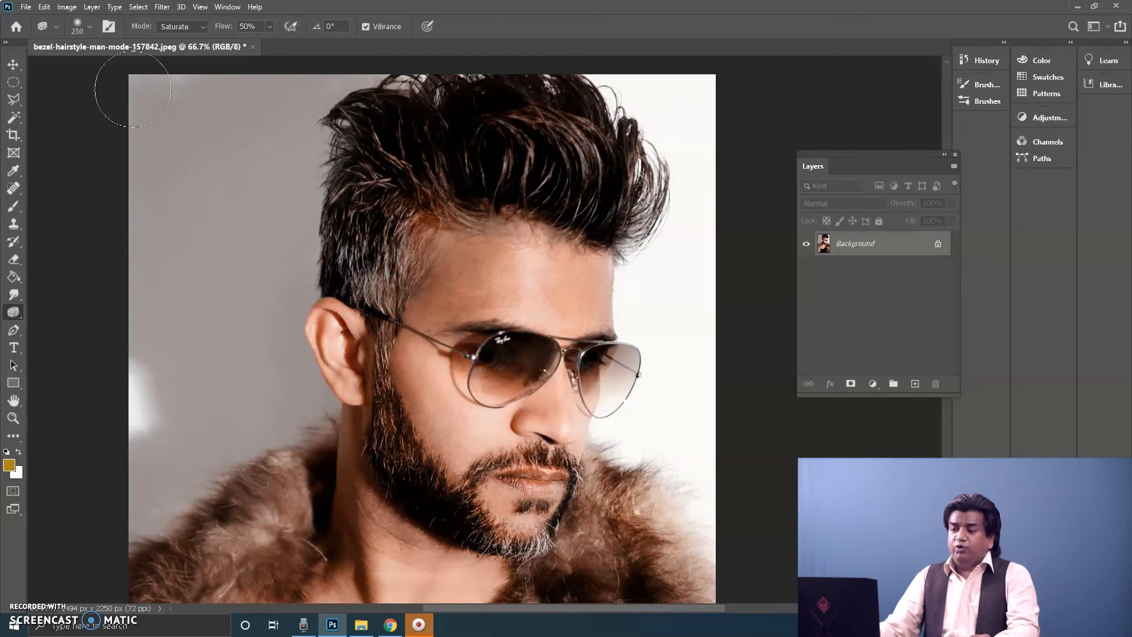
# - Switch the Sponge to Desaturate, set the flow to 62%, and remove the color from the whole face, ear and neck
pyautogui.click(180, 27)
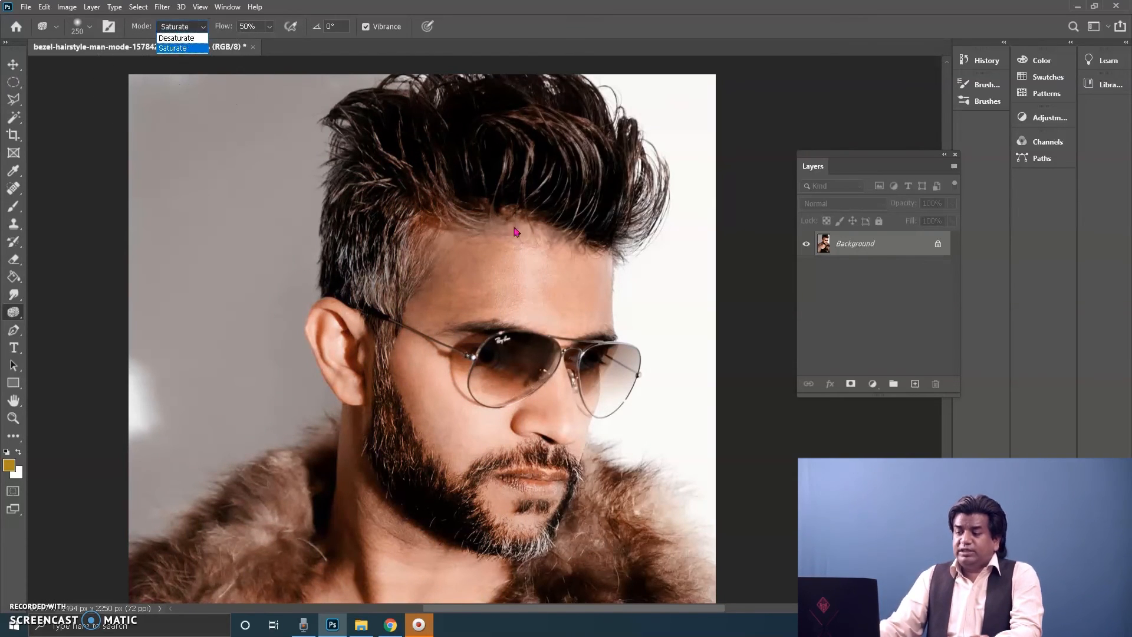
pyautogui.click(176, 38)
pyautogui.click(269, 27)
pyautogui.moveTo(554, 291)
pyautogui.mouseDown()
pyautogui.moveTo(469, 250)
pyautogui.moveTo(426, 253)
pyautogui.moveTo(487, 309)
pyautogui.moveTo(539, 303)
pyautogui.moveTo(575, 319)
pyautogui.moveTo(443, 277)
pyautogui.mouseUp()
pyautogui.moveTo(442, 405)
pyautogui.mouseDown()
pyautogui.moveTo(415, 395)
pyautogui.moveTo(408, 437)
pyautogui.moveTo(421, 467)
pyautogui.moveTo(443, 457)
pyautogui.moveTo(514, 486)
pyautogui.moveTo(523, 446)
pyautogui.moveTo(557, 444)
pyautogui.moveTo(534, 502)
pyautogui.moveTo(536, 492)
pyautogui.moveTo(439, 451)
pyautogui.moveTo(408, 477)
pyautogui.moveTo(347, 334)
pyautogui.moveTo(333, 326)
pyautogui.moveTo(378, 439)
pyautogui.moveTo(399, 566)
pyautogui.moveTo(355, 555)
pyautogui.moveTo(368, 597)
pyautogui.moveTo(462, 576)
pyautogui.moveTo(490, 528)
pyautogui.moveTo(426, 586)
pyautogui.moveTo(371, 578)
pyautogui.moveTo(375, 507)
pyautogui.moveTo(416, 422)
pyautogui.moveTo(467, 443)
pyautogui.moveTo(579, 430)
pyautogui.moveTo(560, 435)
pyautogui.moveTo(539, 359)
pyautogui.moveTo(630, 389)
pyautogui.moveTo(598, 341)
pyautogui.moveTo(389, 313)
pyautogui.moveTo(354, 276)
pyautogui.moveTo(376, 147)
pyautogui.moveTo(395, 110)
pyautogui.moveTo(373, 165)
pyautogui.moveTo(493, 105)
pyautogui.moveTo(461, 155)
pyautogui.moveTo(477, 213)
pyautogui.moveTo(525, 206)
pyautogui.moveTo(599, 224)
pyautogui.moveTo(508, 196)
pyautogui.moveTo(484, 232)
pyautogui.moveTo(460, 173)
pyautogui.moveTo(414, 260)
pyautogui.moveTo(461, 155)
pyautogui.moveTo(601, 152)
pyautogui.moveTo(611, 310)
pyautogui.moveTo(470, 352)
pyautogui.moveTo(479, 391)
pyautogui.moveTo(361, 270)
pyautogui.moveTo(337, 420)
pyautogui.moveTo(347, 514)
pyautogui.moveTo(375, 587)
pyautogui.moveTo(414, 579)
pyautogui.moveTo(563, 423)
pyautogui.moveTo(545, 340)
pyautogui.moveTo(592, 199)
pyautogui.moveTo(507, 209)
pyautogui.moveTo(506, 194)
pyautogui.moveTo(468, 185)
pyautogui.moveTo(383, 315)
pyautogui.moveTo(353, 308)
pyautogui.moveTo(380, 336)
pyautogui.moveTo(361, 554)
pyautogui.moveTo(479, 352)
pyautogui.moveTo(454, 342)
pyautogui.moveTo(485, 220)
pyautogui.moveTo(384, 497)
pyautogui.mouseUp()
# - Set the Sponge mode to Saturate and intensify the color of the fur collar on both sides of the neck
pyautogui.click(182, 26)
pyautogui.click(177, 39)
pyautogui.moveTo(389, 459)
pyautogui.mouseDown()
pyautogui.moveTo(357, 479)
pyautogui.moveTo(265, 489)
pyautogui.moveTo(277, 513)
pyautogui.moveTo(146, 597)
pyautogui.moveTo(218, 548)
pyautogui.moveTo(291, 425)
pyautogui.moveTo(256, 606)
pyautogui.mouseUp()
pyautogui.moveTo(602, 564)
pyautogui.mouseDown()
pyautogui.moveTo(629, 475)
pyautogui.moveTo(544, 599)
pyautogui.moveTo(638, 511)
pyautogui.moveTo(676, 606)
pyautogui.moveTo(661, 449)
pyautogui.moveTo(643, 575)
pyautogui.moveTo(667, 442)
pyautogui.moveTo(634, 617)
pyautogui.moveTo(602, 590)
pyautogui.moveTo(632, 604)
pyautogui.moveTo(622, 582)
pyautogui.moveTo(647, 530)
pyautogui.mouseUp()
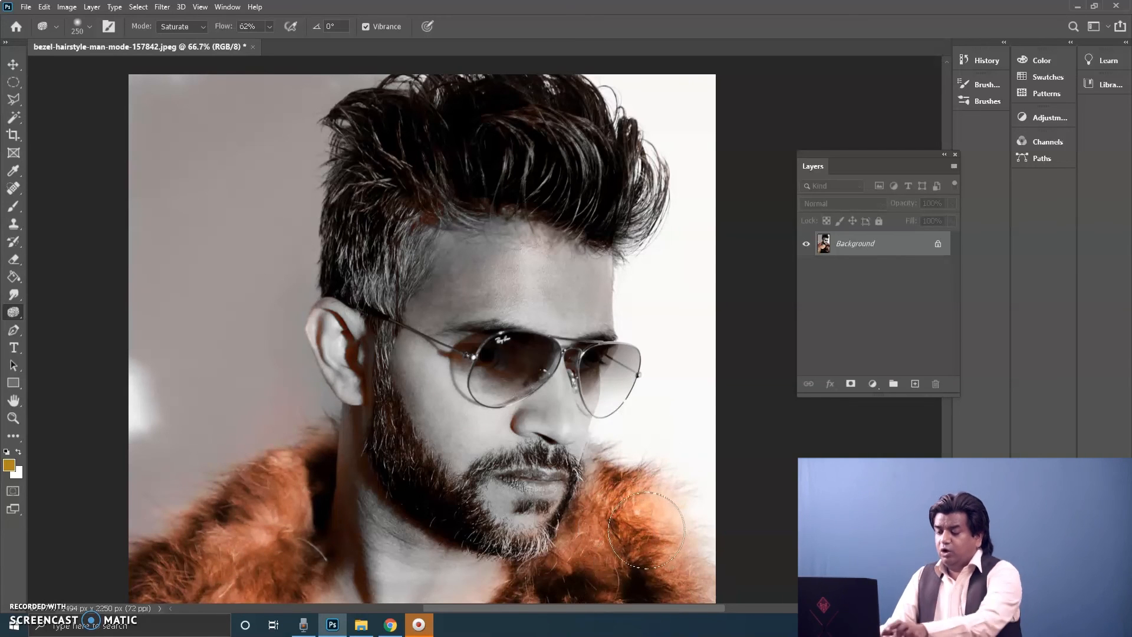
# - Reduce the Sponge brush to 100 px and saturate both lenses of the sunglasses
pyautogui.press('[')
pyautogui.press('[')
pyautogui.press('[')
pyautogui.press('[')
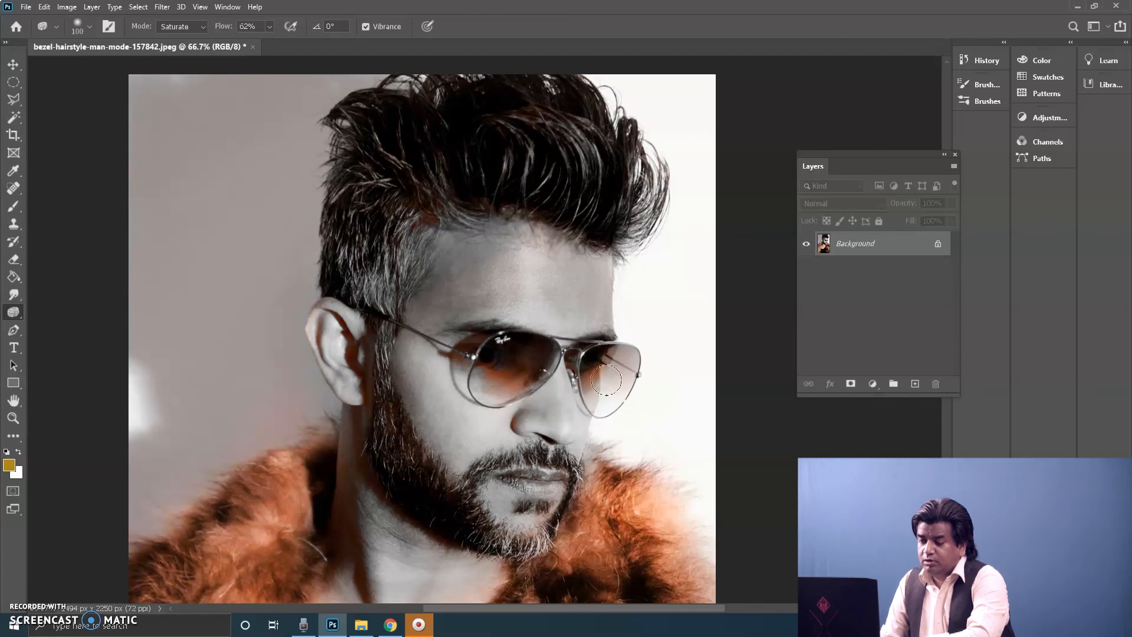
pyautogui.moveTo(508, 351); pyautogui.dragTo(504, 366)
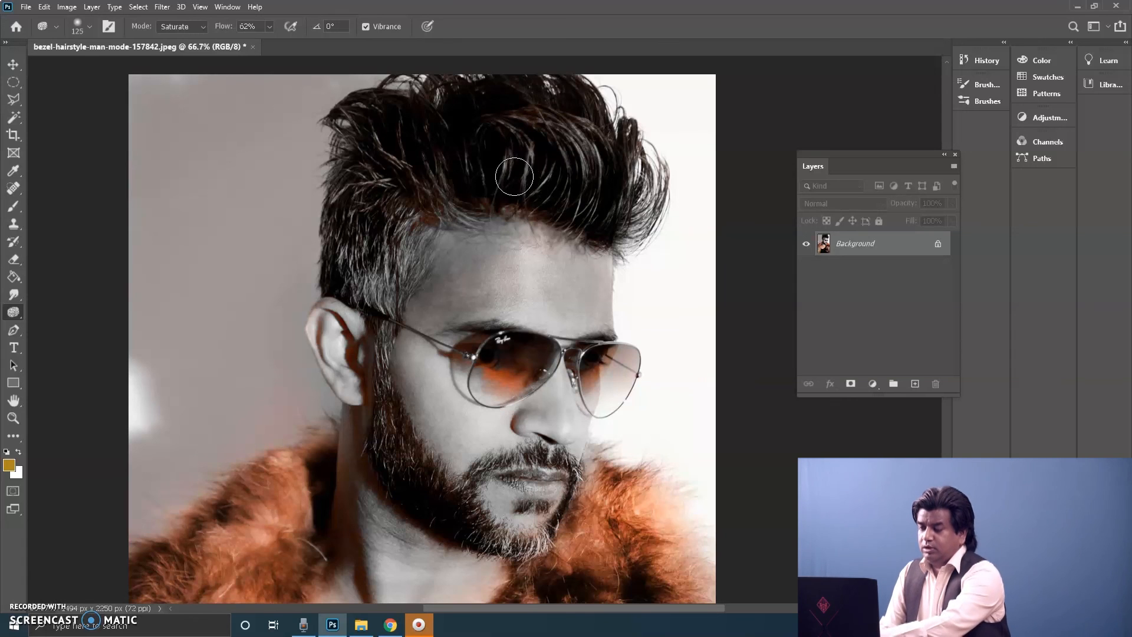
# - Saturate the hair with the Sponge enlarged to 200 px, and undo the last strokes above the ear
pyautogui.press(']')
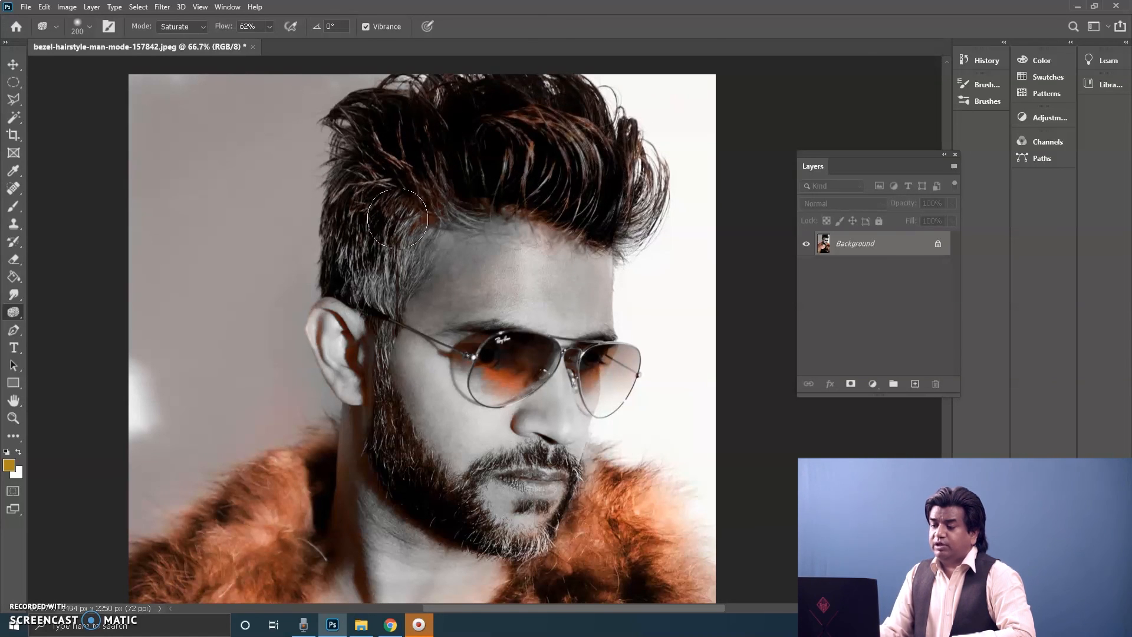
pyautogui.moveTo(364, 258)
pyautogui.mouseDown()
pyautogui.moveTo(353, 226)
pyautogui.moveTo(368, 274)
pyautogui.moveTo(377, 227)
pyautogui.moveTo(384, 276)
pyautogui.moveTo(405, 229)
pyautogui.moveTo(386, 292)
pyautogui.moveTo(338, 252)
pyautogui.moveTo(347, 199)
pyautogui.moveTo(395, 143)
pyautogui.moveTo(371, 373)
pyautogui.mouseUp()
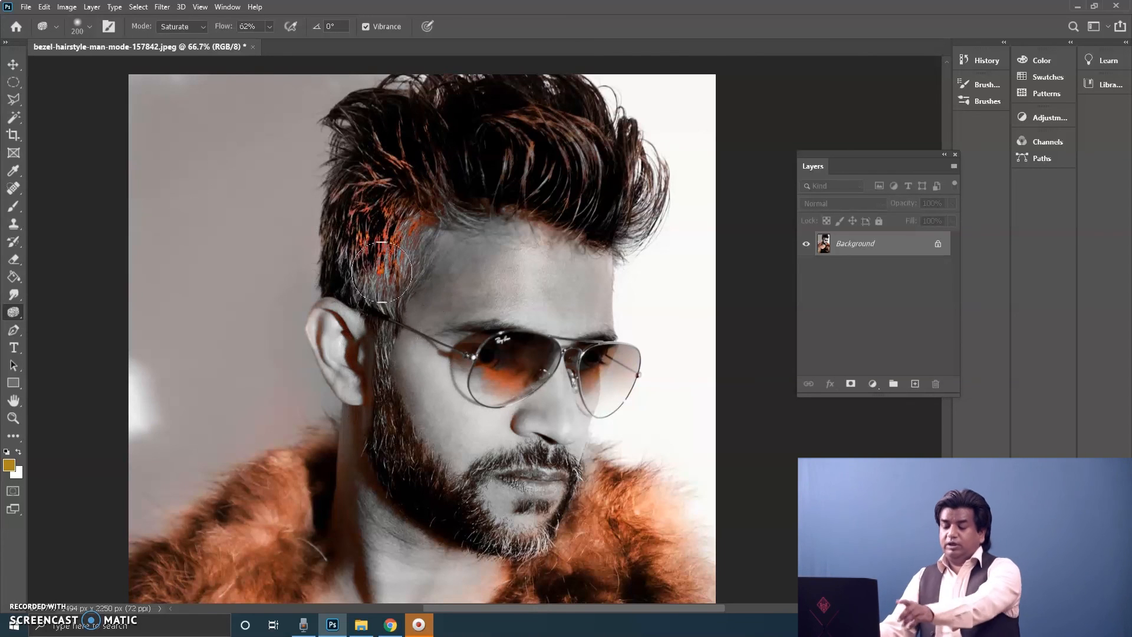
pyautogui.hotkey('ctrl', 'z')
pyautogui.hotkey('ctrl', 'z')
pyautogui.hotkey('ctrl', 'z')
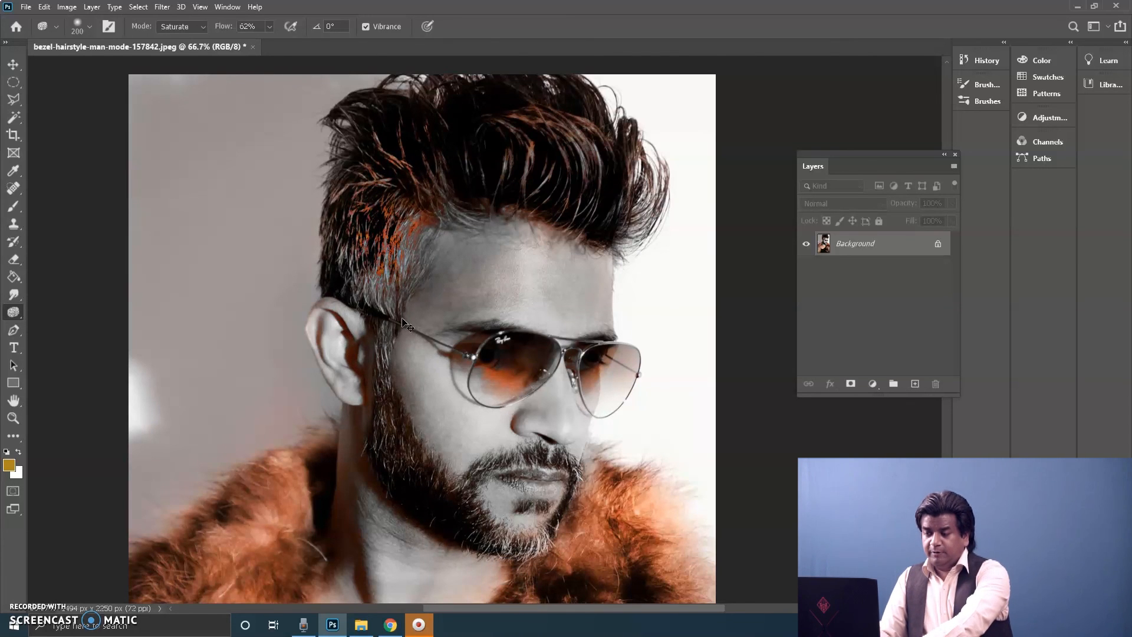